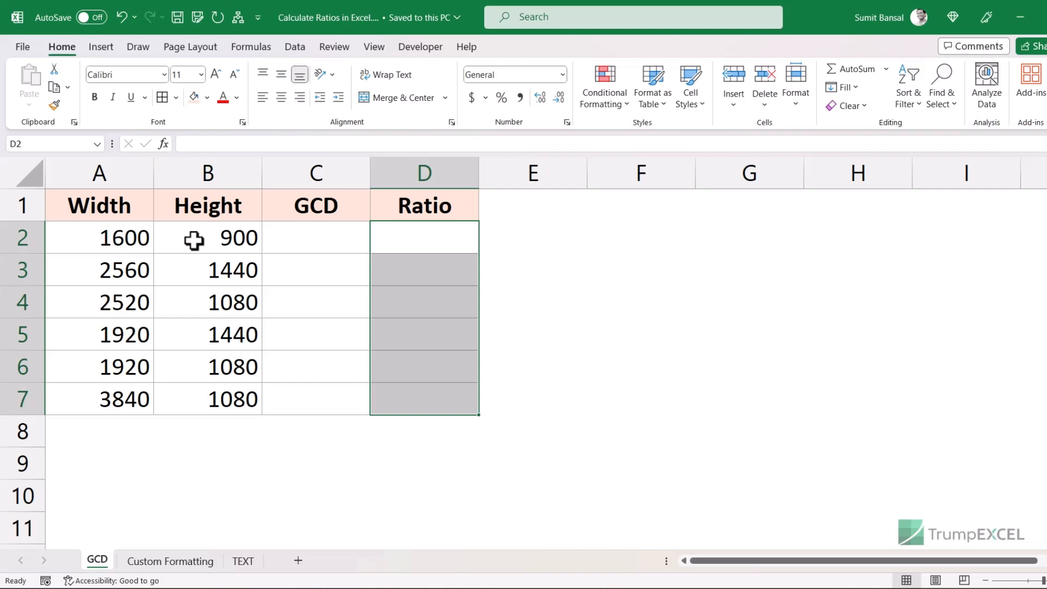
- Enter =GCD(A2,B2) in C2 to get the first greatest common divisor, 100
{"action": "left_click", "coordinate": [293, 244]}
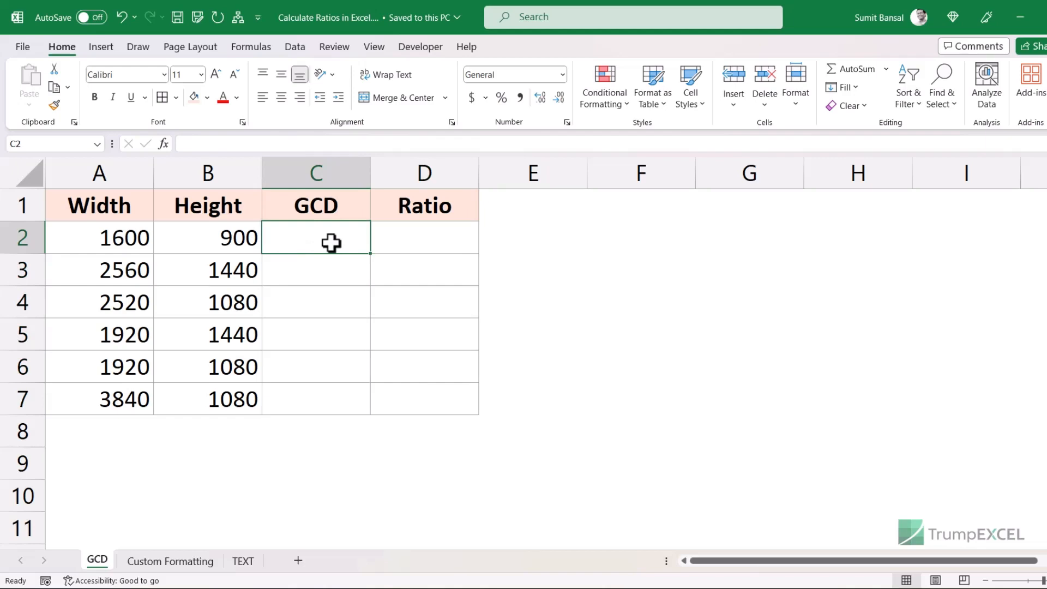
{"action": "type", "text": "=gcd"}
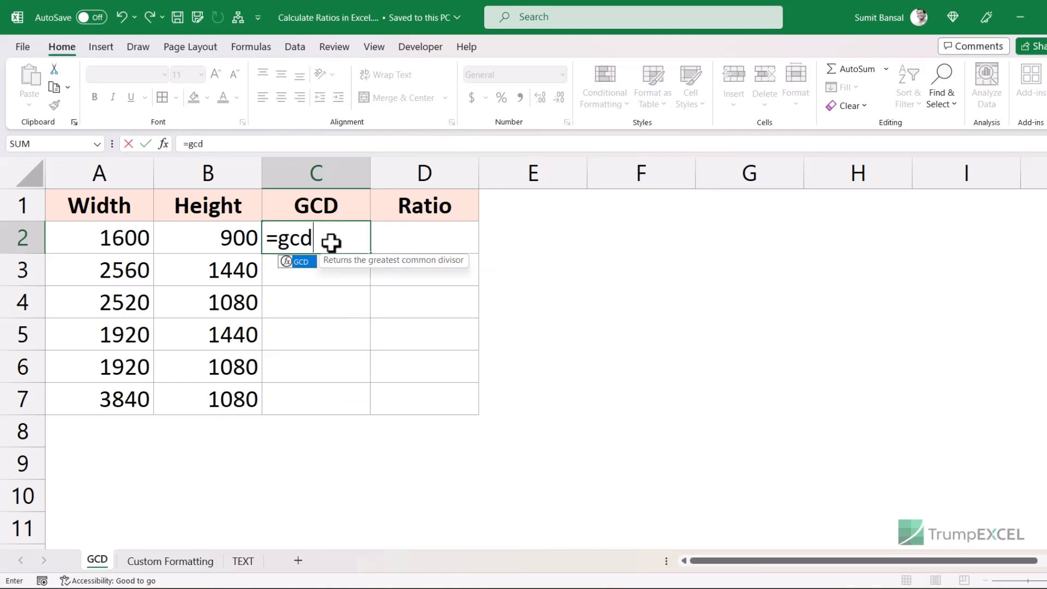
{"action": "key", "text": "Tab"}
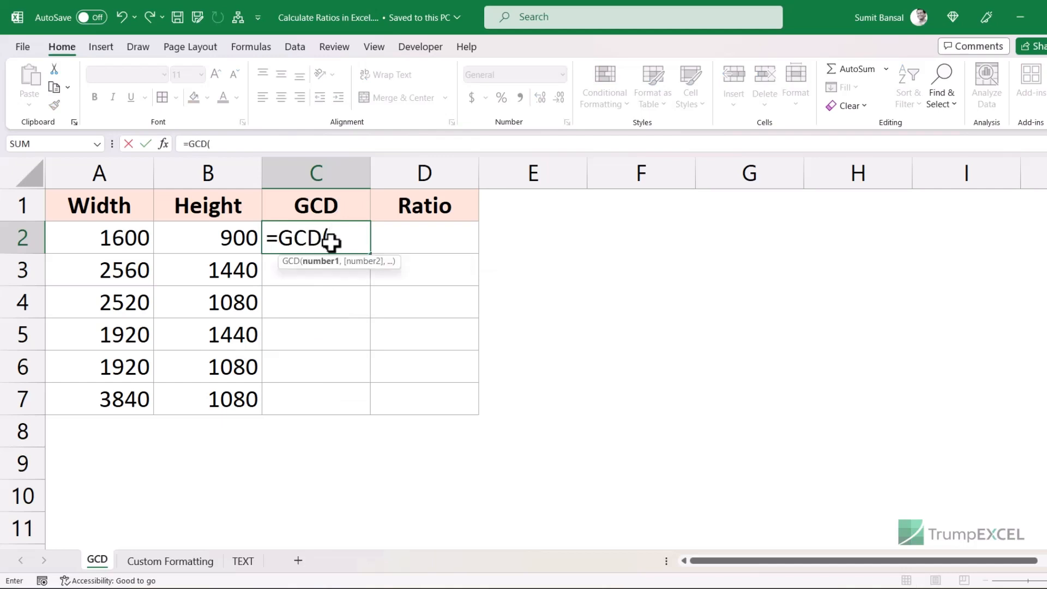
{"action": "left_click", "coordinate": [121, 240]}
{"action": "type", "text": ","}
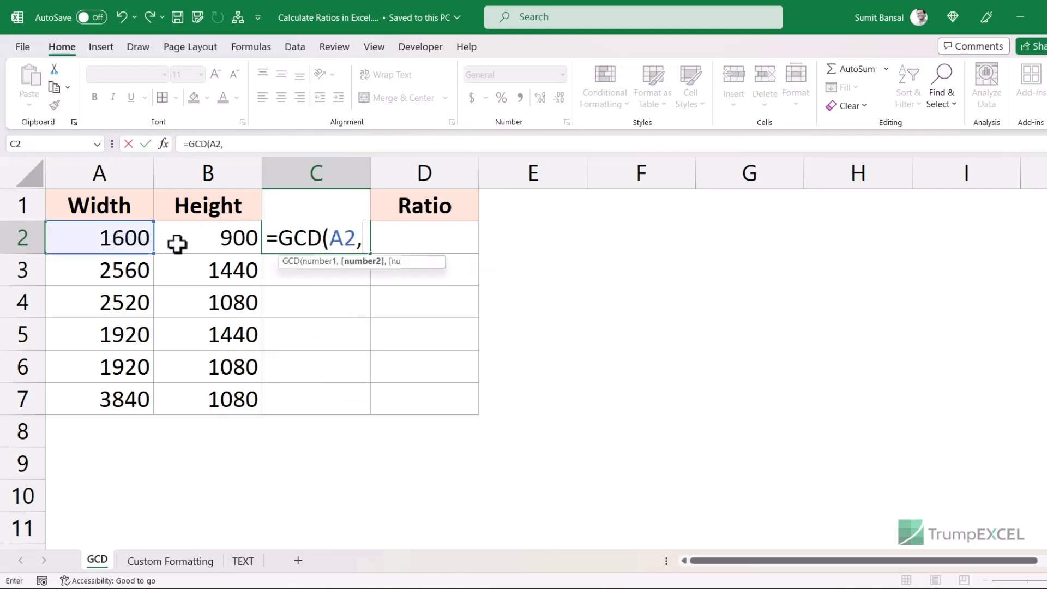
{"action": "left_click", "coordinate": [195, 241]}
{"action": "type", "text": ")"}
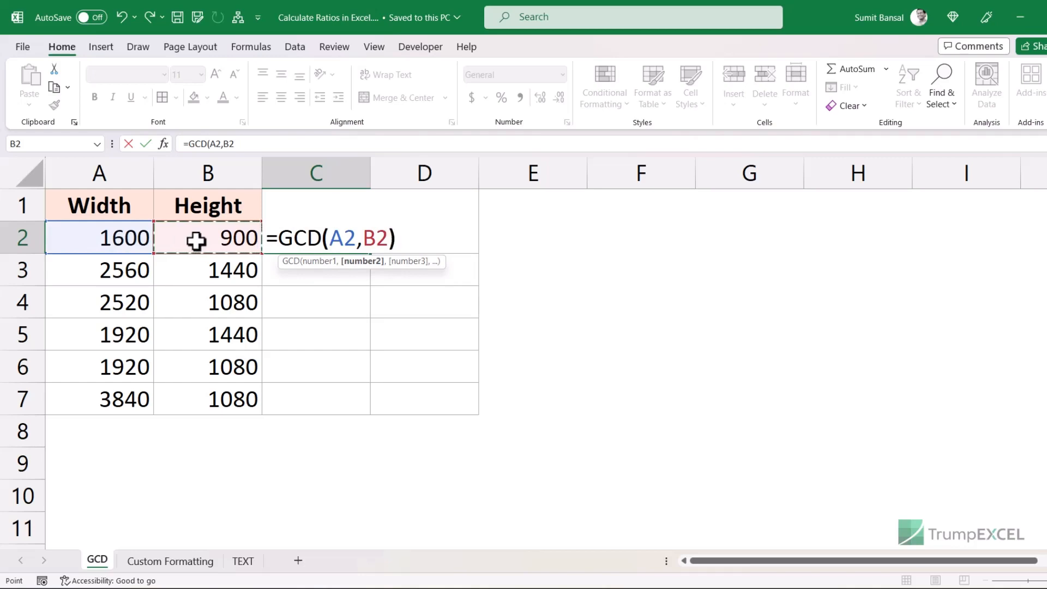
{"action": "key", "text": "Return"}
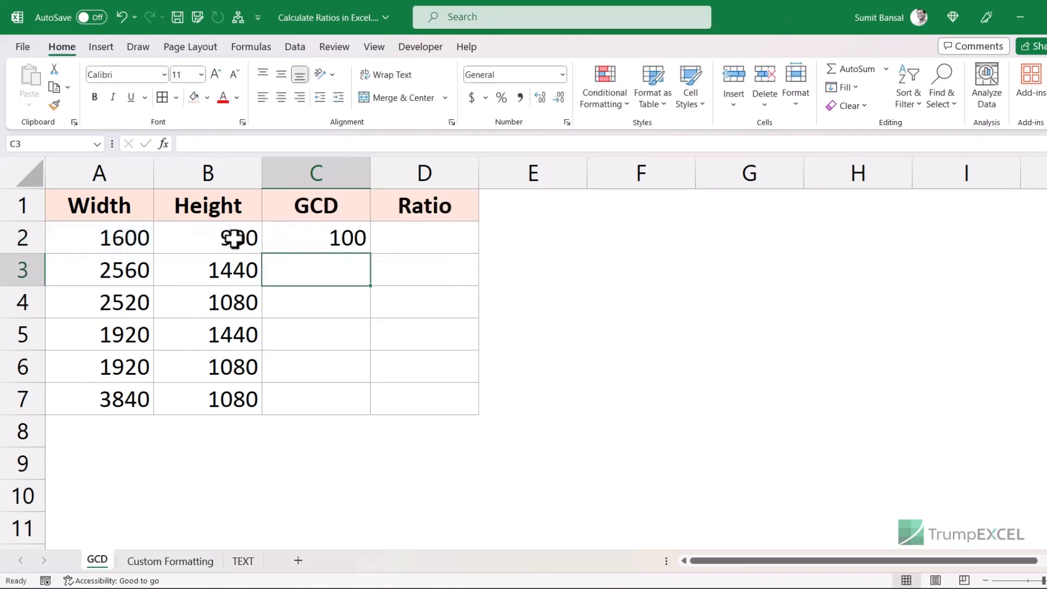
- Copy the GCD formula down to C7 and check the results for rows 3 and 5 (1920 by 1440)
{"action": "left_click", "coordinate": [347, 240]}
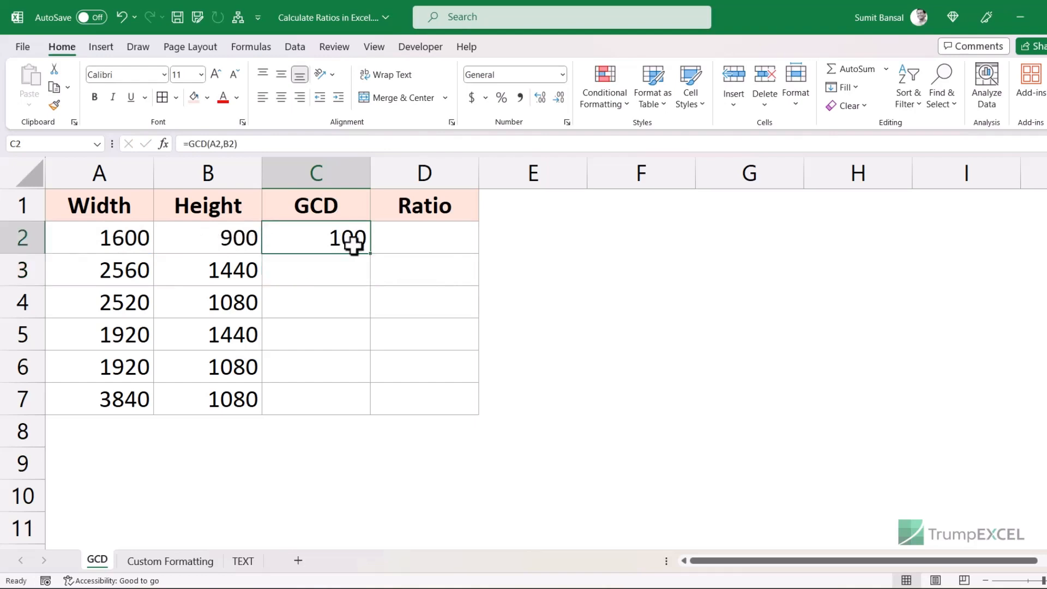
{"action": "left_click_drag", "start_coordinate": [370, 253], "coordinate": [360, 404]}
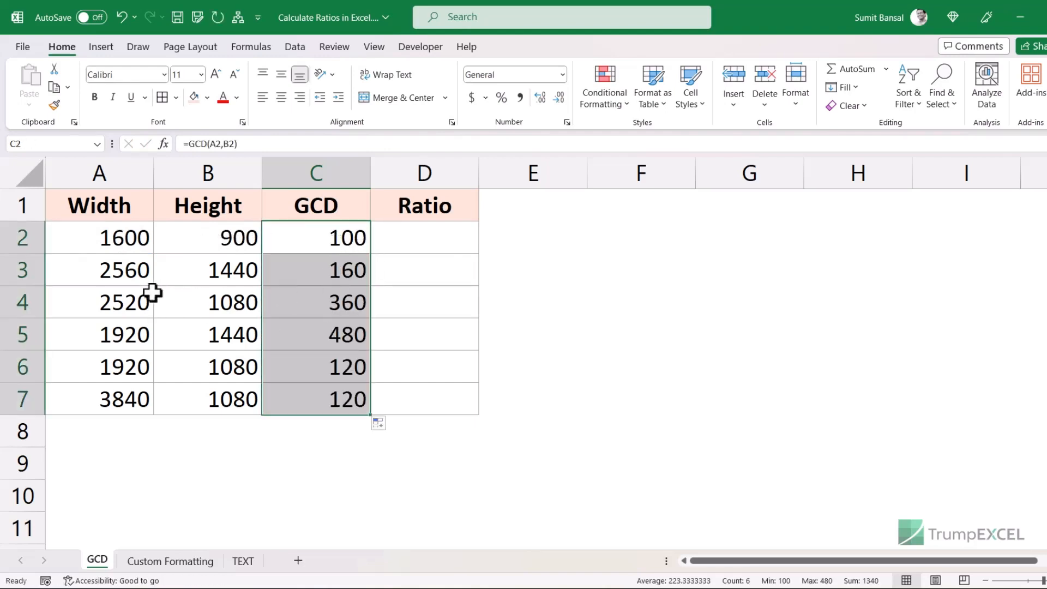
{"action": "left_click", "coordinate": [119, 276]}
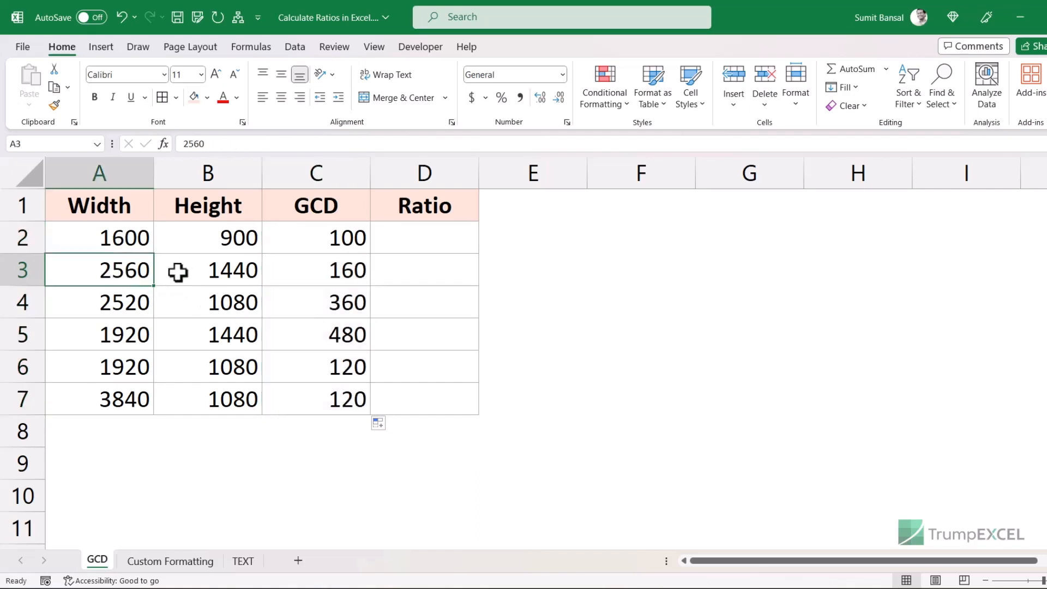
{"action": "left_click", "coordinate": [325, 274]}
{"action": "left_click", "coordinate": [138, 341]}
{"action": "left_click_drag", "start_coordinate": [162, 339], "coordinate": [229, 335]}
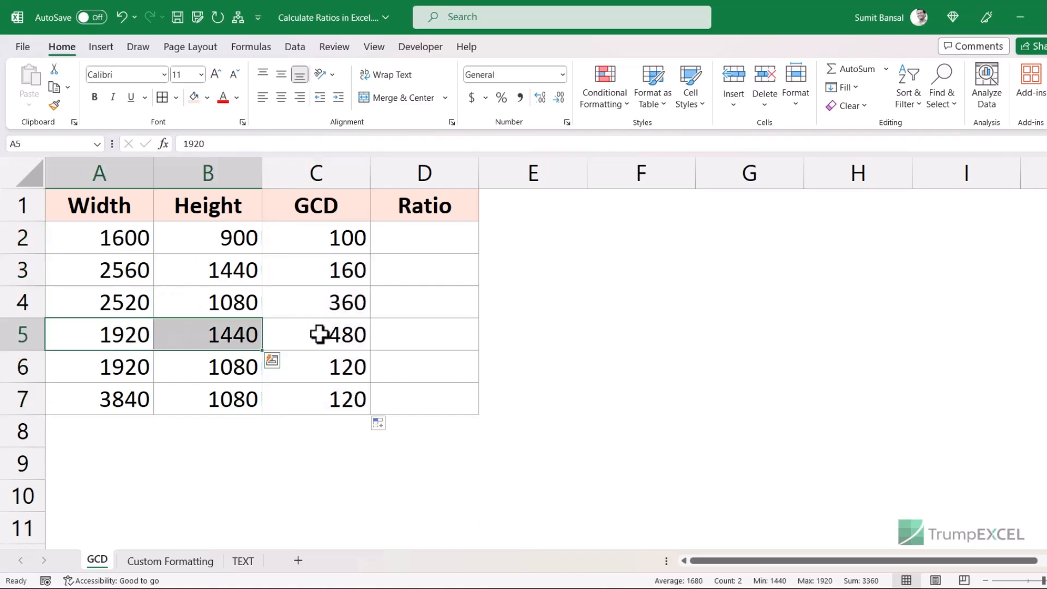
{"action": "left_click", "coordinate": [320, 334]}
{"action": "left_click", "coordinate": [406, 232]}
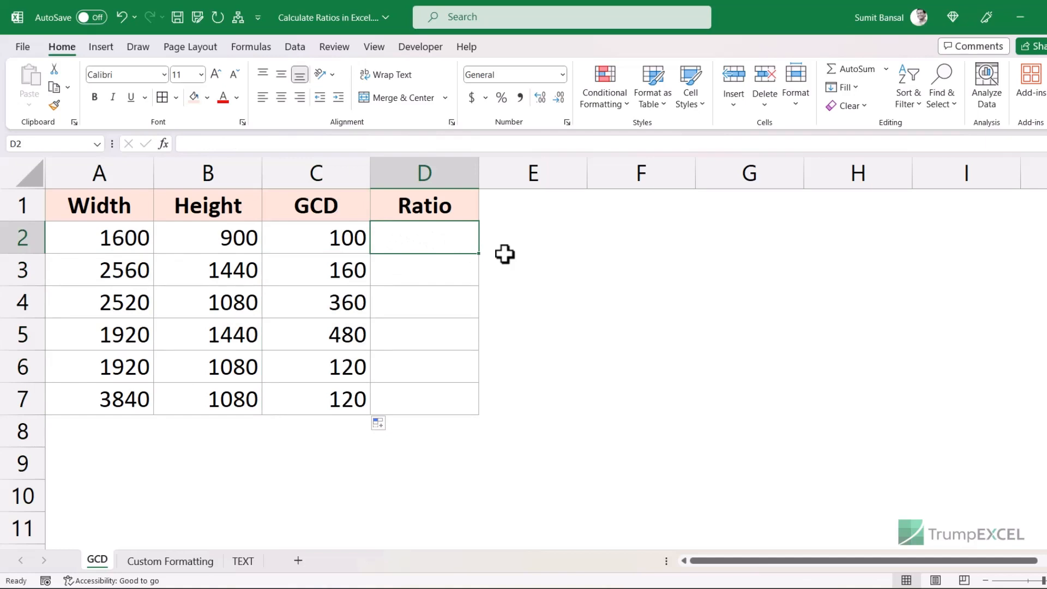
- Enter =A2/C2&":"&B2/C2 in D2 and copy it down to D7, giving ratios like 16:9, 7:3 and 32:9
{"action": "type", "text": "="}
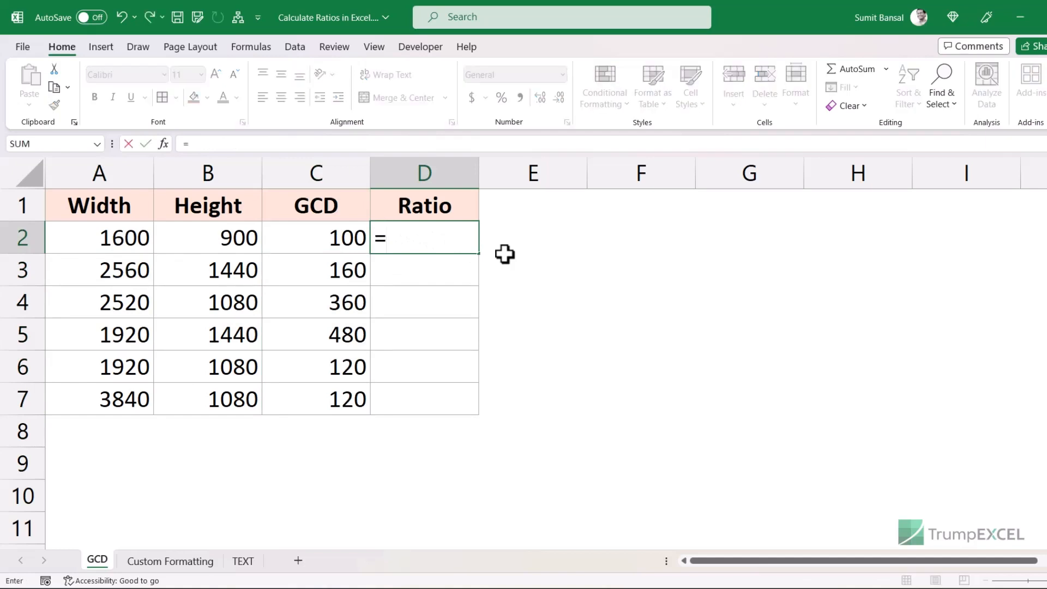
{"action": "left_click", "coordinate": [114, 235]}
{"action": "type", "text": "/"}
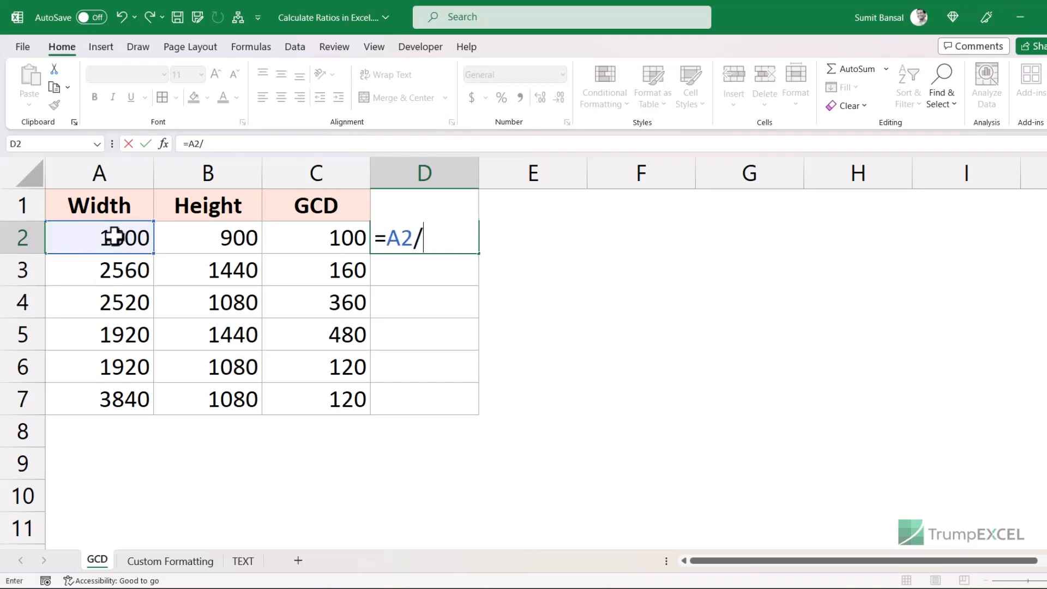
{"action": "left_click", "coordinate": [309, 238]}
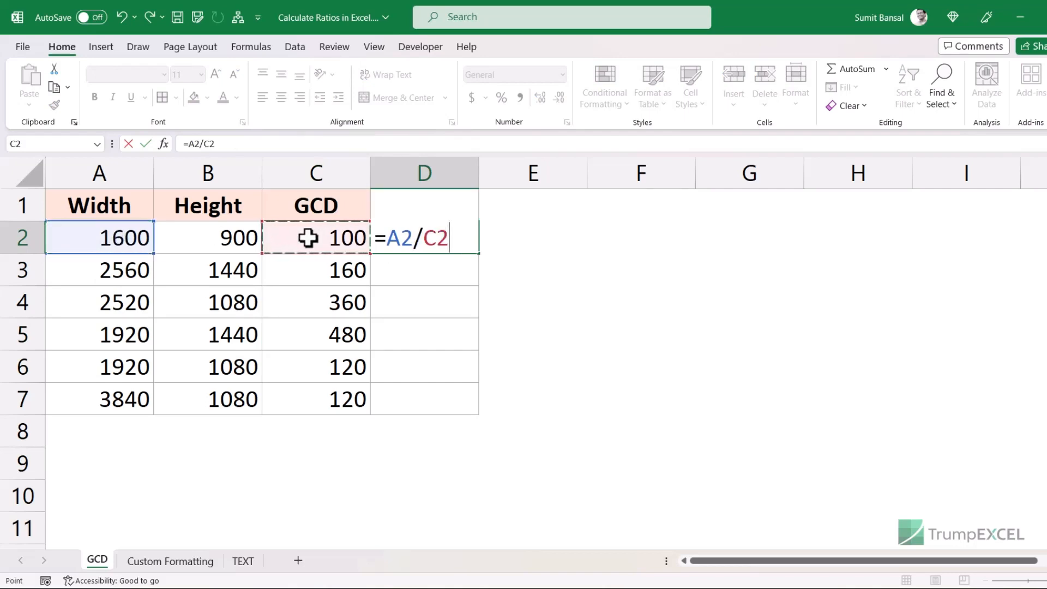
{"action": "type", "text": "&"}
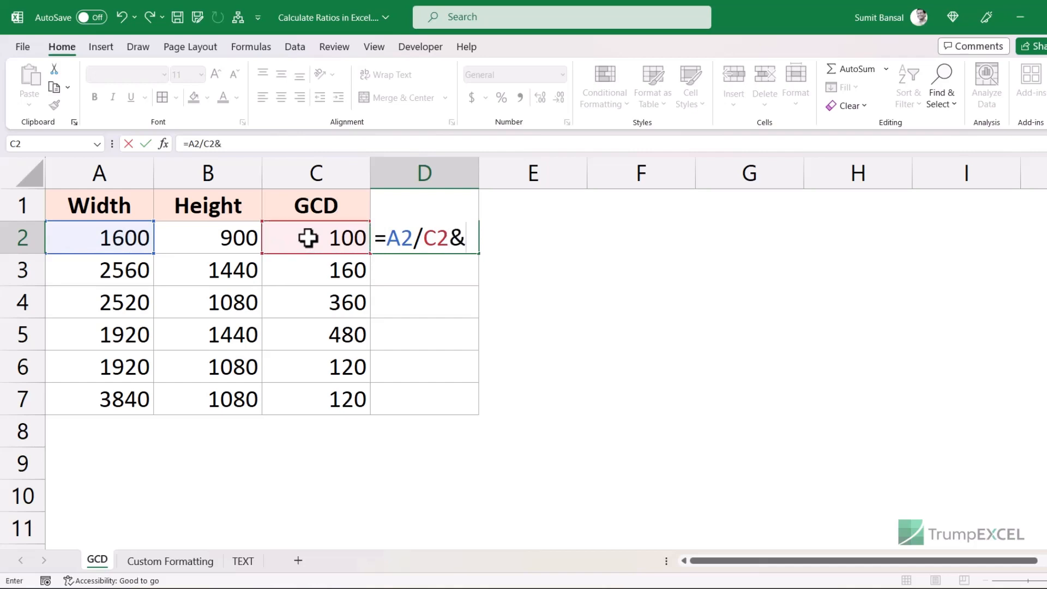
{"action": "type", "text": "\":\"&"}
{"action": "left_click", "coordinate": [234, 238]}
{"action": "type", "text": "/"}
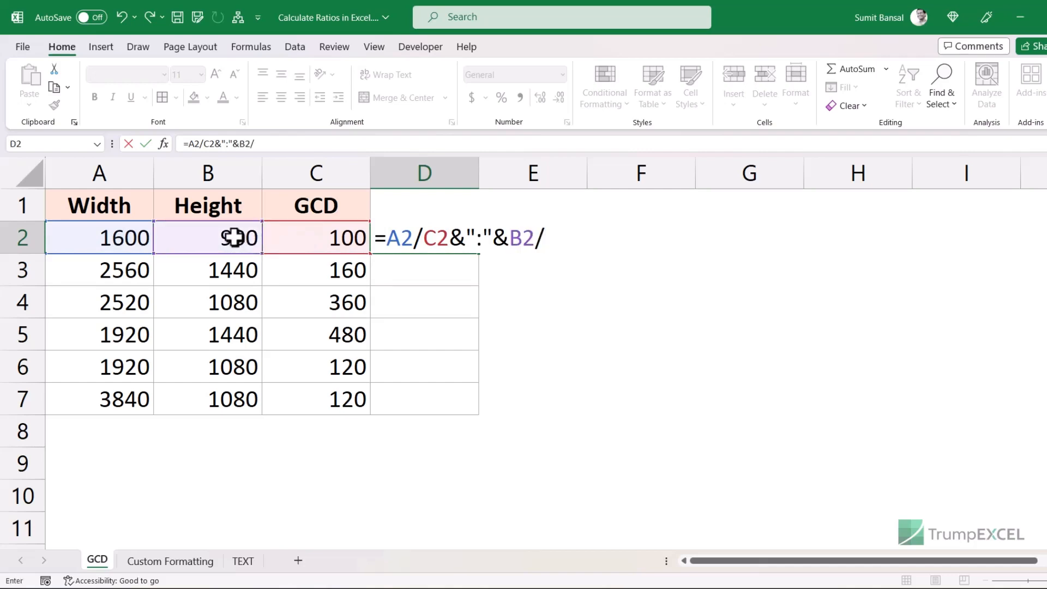
{"action": "left_click", "coordinate": [287, 241]}
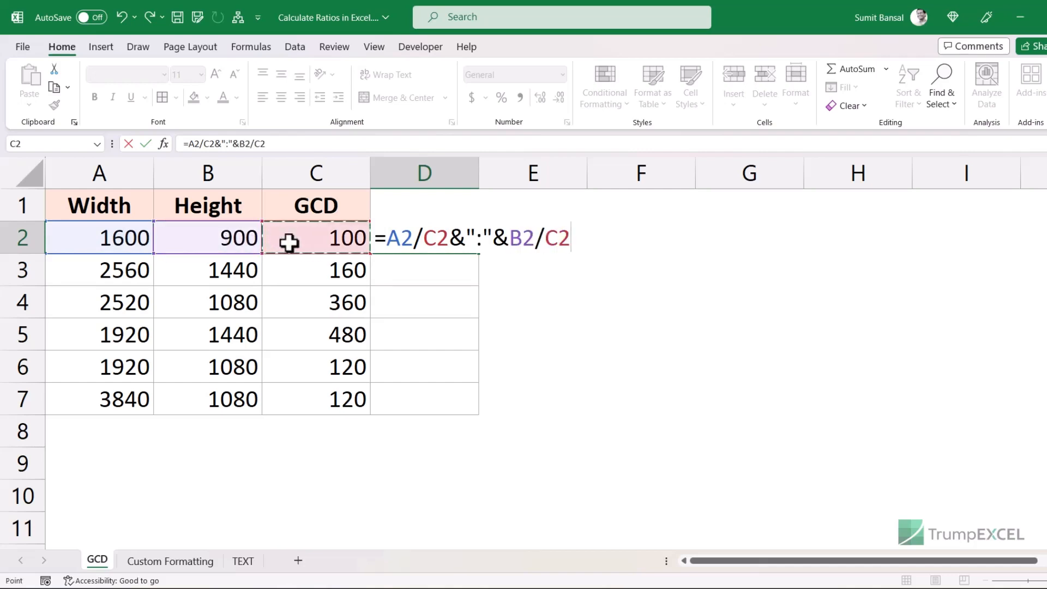
{"action": "key", "text": "ctrl+Return"}
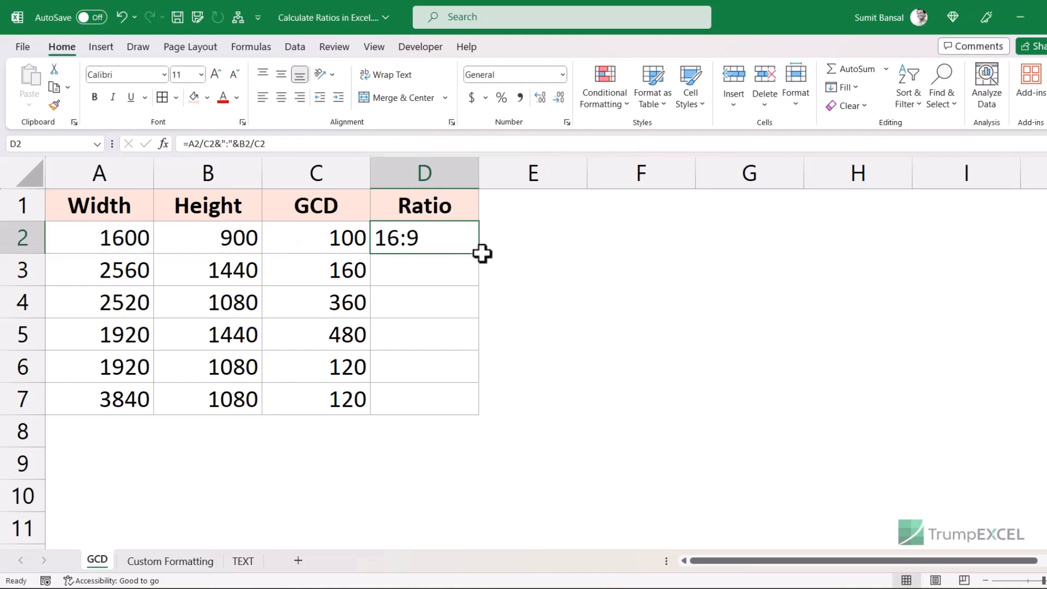
{"action": "left_click_drag", "start_coordinate": [479, 254], "coordinate": [463, 406]}
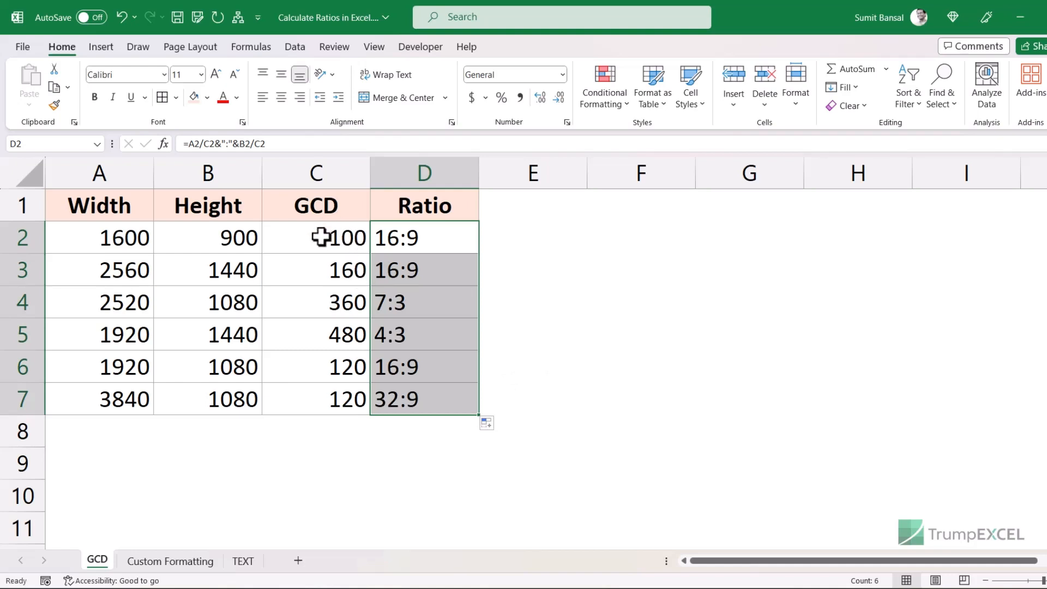
{"action": "left_click", "coordinate": [423, 239]}
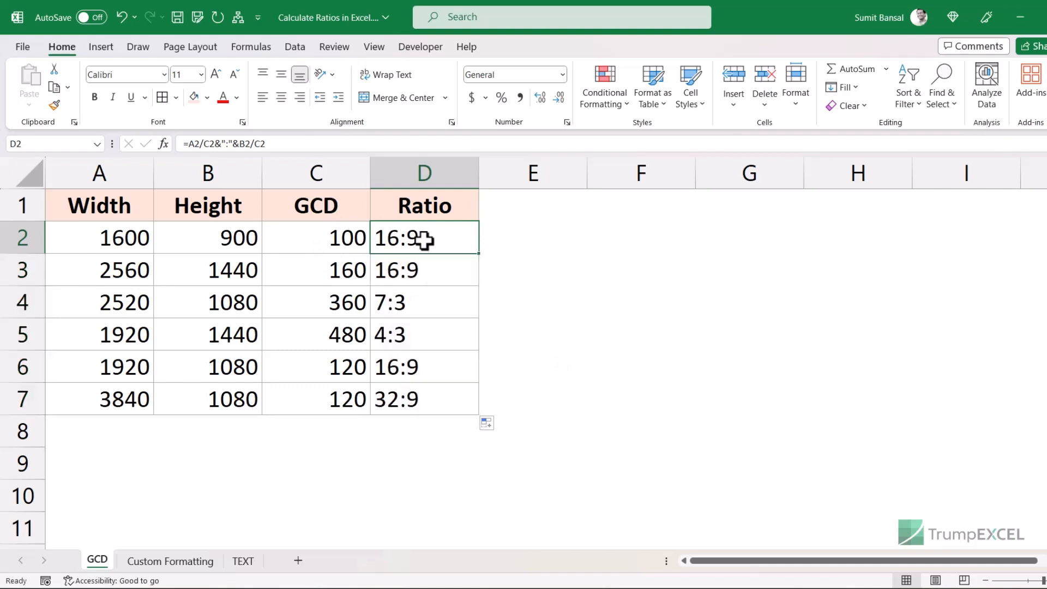
- Replace both C2 references in D2's ratio formula with GCD(A2,B2) and fill it down to row 7
{"action": "key", "text": "F2"}
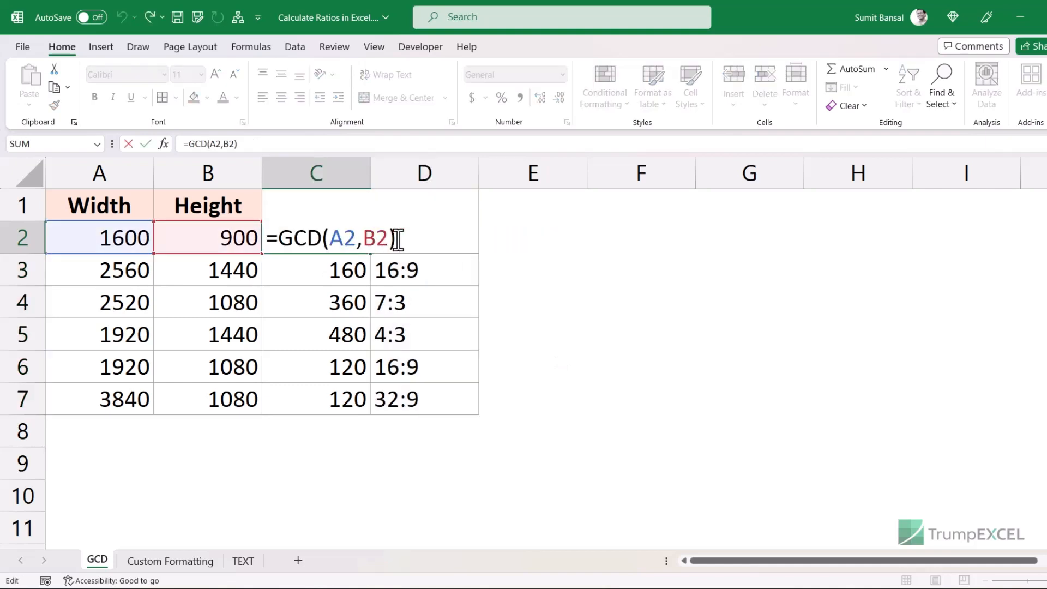
{"action": "left_click_drag", "start_coordinate": [397, 238], "coordinate": [286, 239]}
{"action": "key", "text": "ctrl+c"}
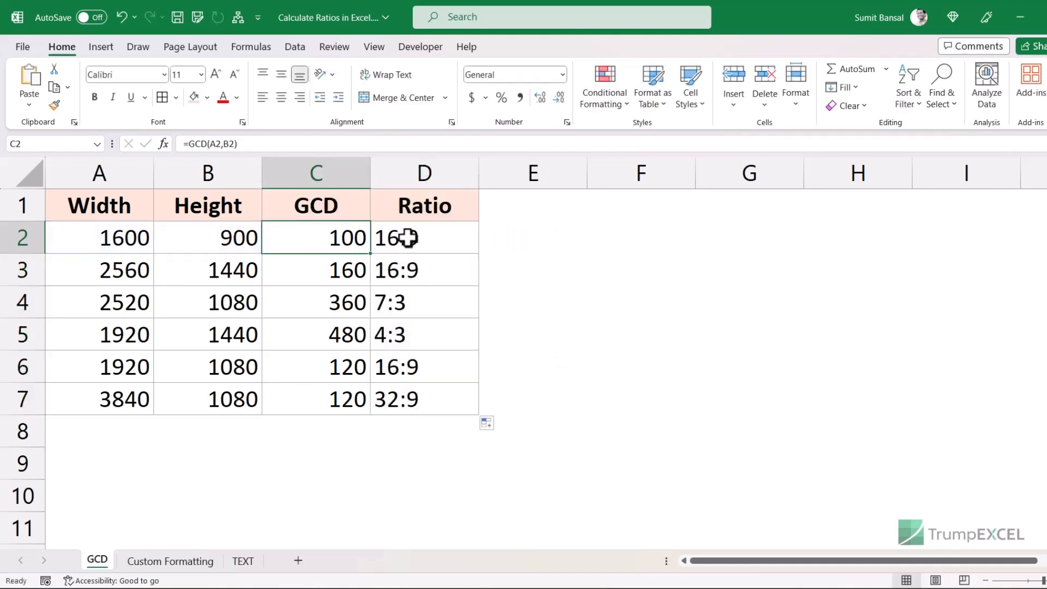
{"action": "left_click", "coordinate": [423, 238]}
{"action": "double_click", "coordinate": [424, 238]}
{"action": "left_click_drag", "start_coordinate": [449, 239], "coordinate": [430, 240]}
{"action": "key", "text": "ctrl+v"}
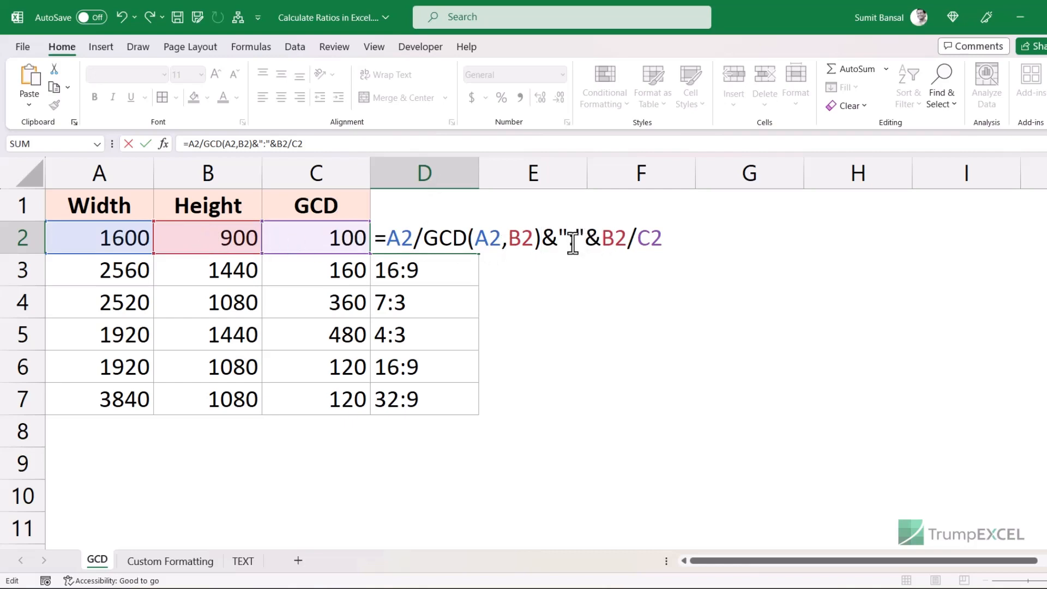
{"action": "mouse_move", "coordinate": [638, 239]}
{"action": "left_mouse_down"}
{"action": "mouse_move", "coordinate": [659, 239]}
{"action": "mouse_move", "coordinate": [649, 239]}
{"action": "left_mouse_up"}
{"action": "left_click", "coordinate": [667, 239]}
{"action": "key", "text": "ctrl+v"}
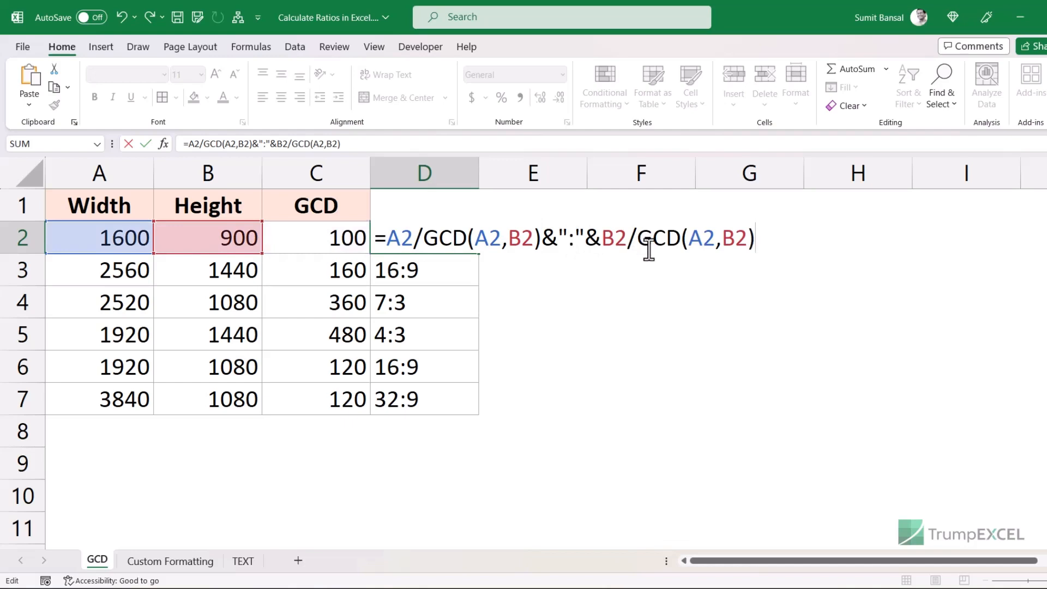
{"action": "key", "text": "Return"}
{"action": "key", "text": "Up"}
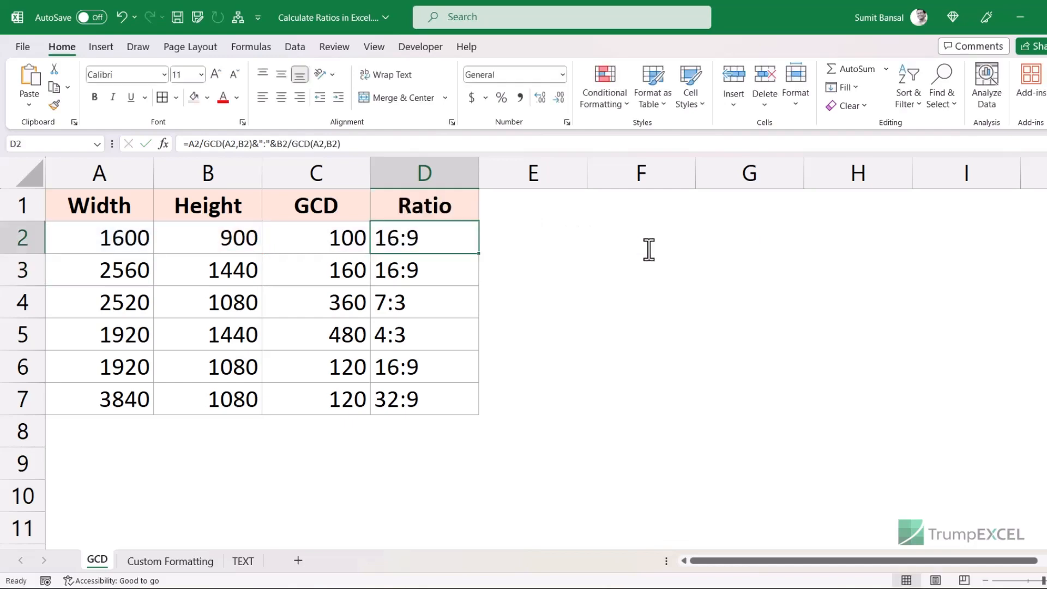
{"action": "double_click", "coordinate": [479, 253]}
- Clear the GCD values and delete the GCD column
{"action": "left_click_drag", "start_coordinate": [330, 243], "coordinate": [316, 396]}
{"action": "key", "text": "Delete"}
{"action": "left_click", "coordinate": [316, 170]}
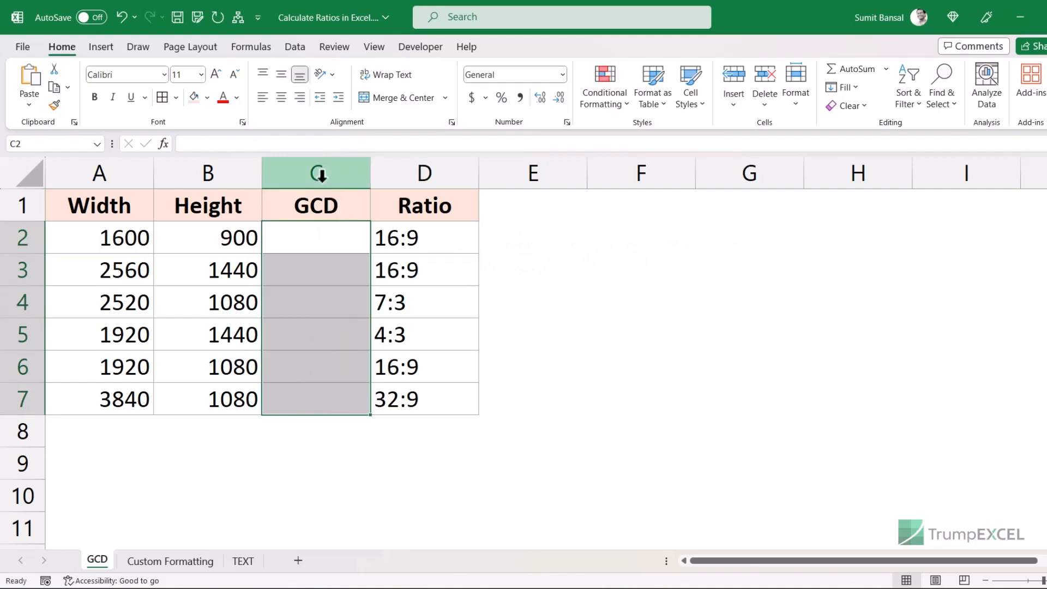
{"action": "right_click", "coordinate": [323, 187]}
{"action": "left_click", "coordinate": [364, 349]}
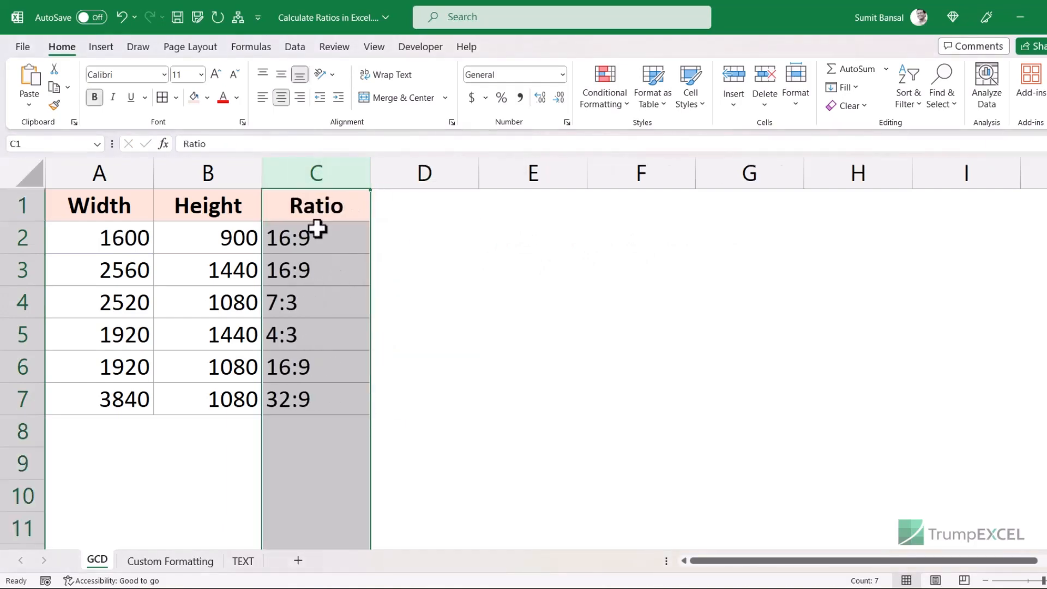
- Enter =A2/B2 in C2 on the Custom Formatting sheet and fill it down to C7
{"action": "left_click", "coordinate": [326, 240]}
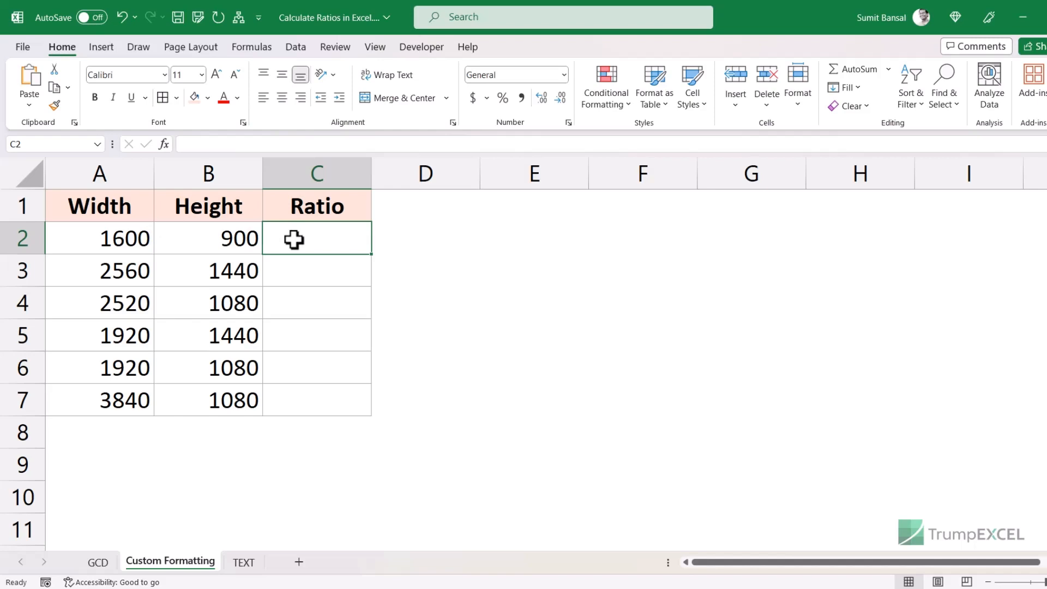
{"action": "type", "text": "="}
{"action": "key", "text": "Left"}
{"action": "key", "text": "Left"}
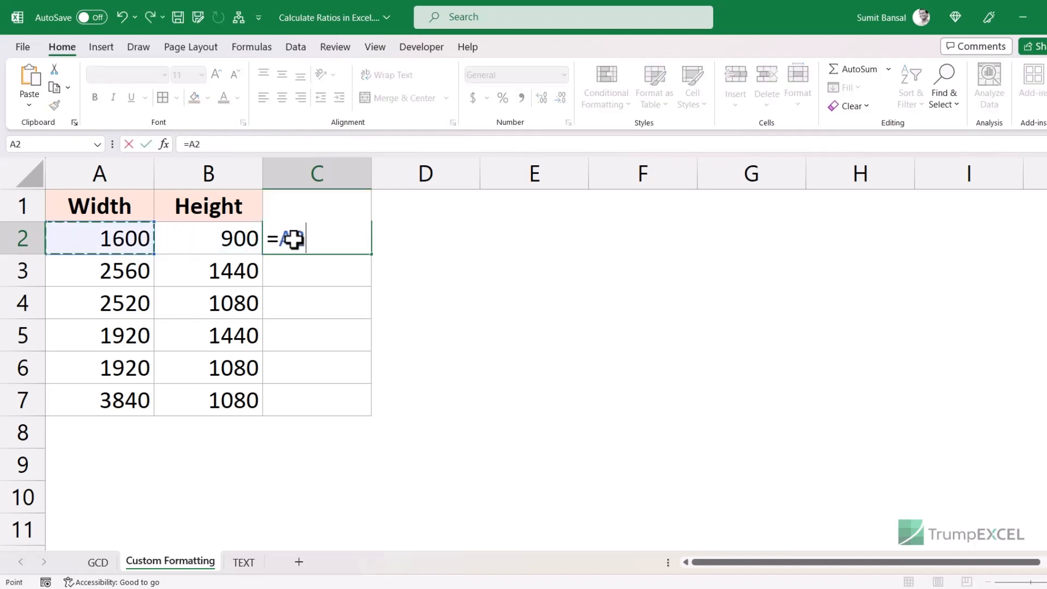
{"action": "type", "text": "/"}
{"action": "left_click", "coordinate": [187, 237]}
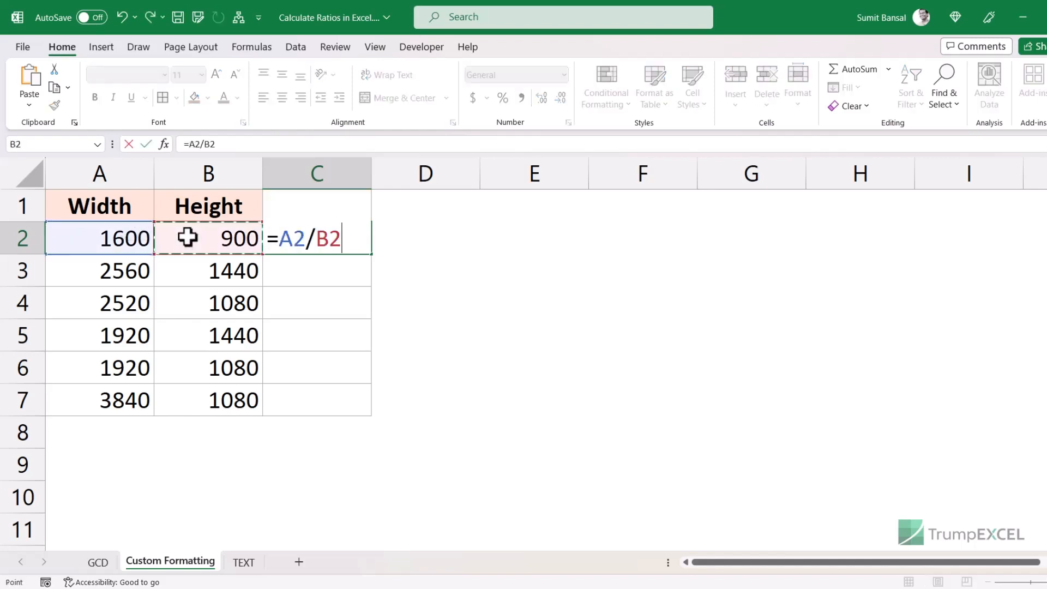
{"action": "key", "text": "Return"}
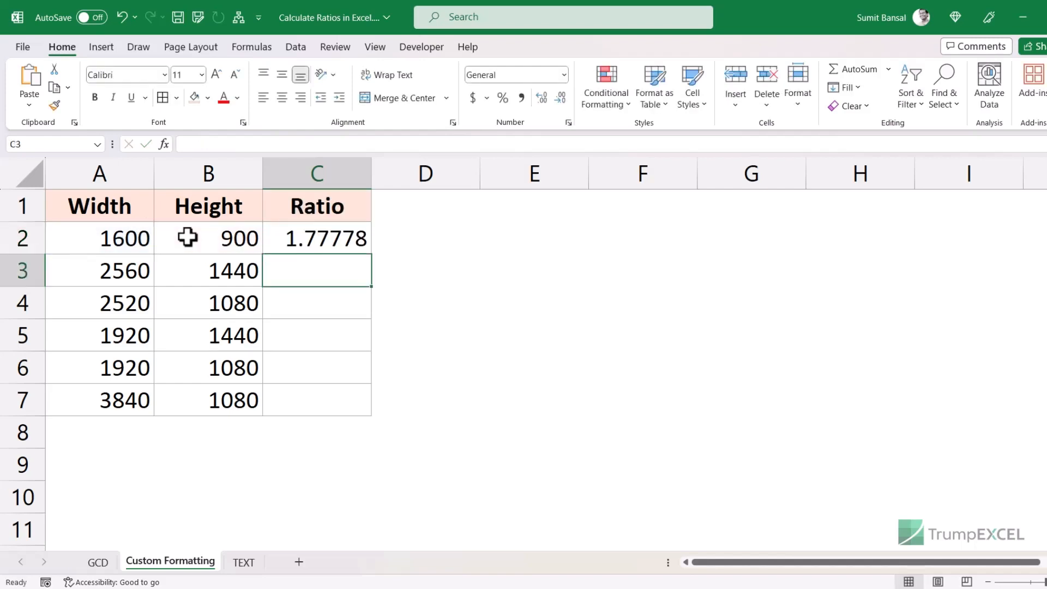
{"action": "key", "text": "Up"}
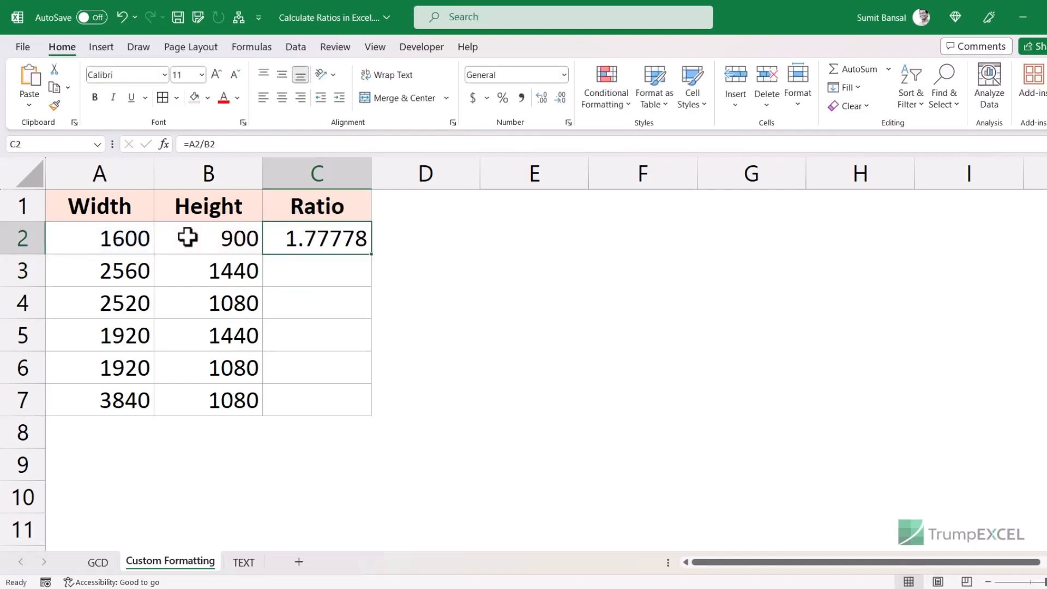
{"action": "double_click", "coordinate": [373, 256]}
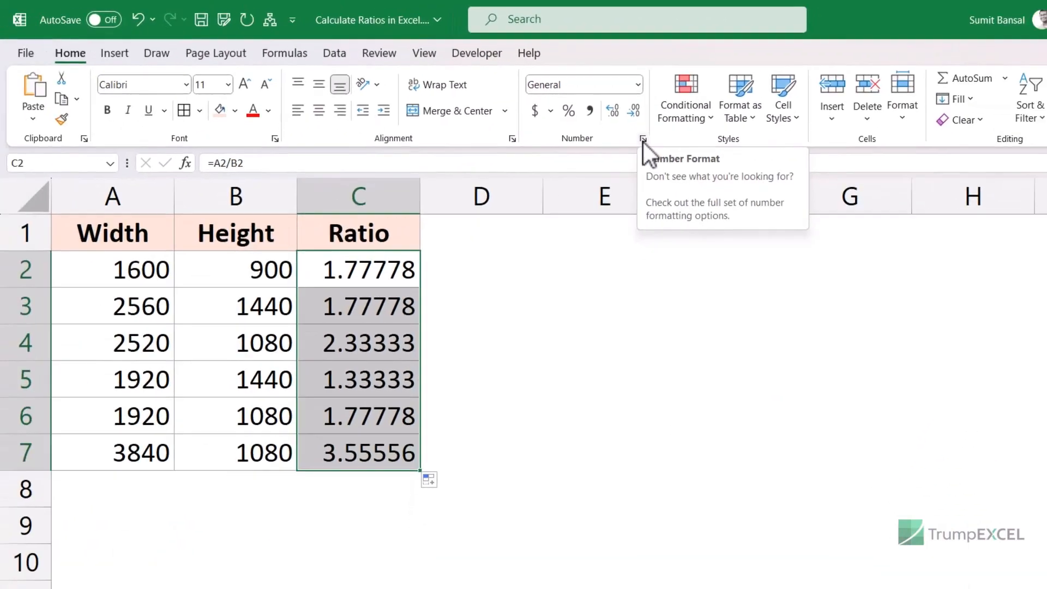
- Apply the custom number format #/# to C2:C7 so the ratios read 16/9, 7/3 and 32/9
{"action": "left_click", "coordinate": [644, 140]}
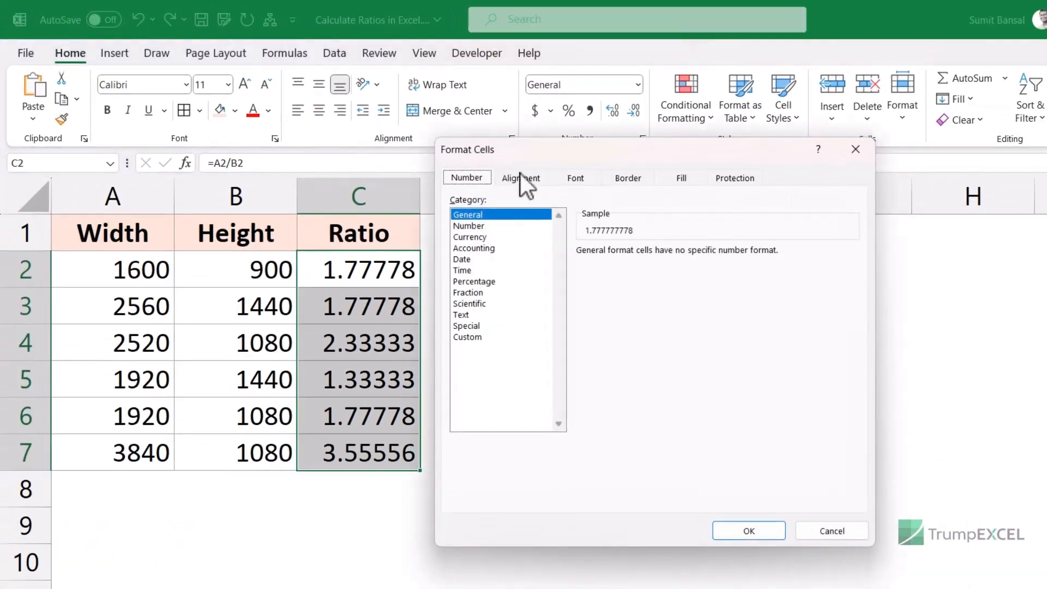
{"action": "left_click", "coordinate": [852, 157]}
{"action": "left_click_drag", "start_coordinate": [355, 269], "coordinate": [353, 440]}
{"action": "key", "text": "ctrl+1"}
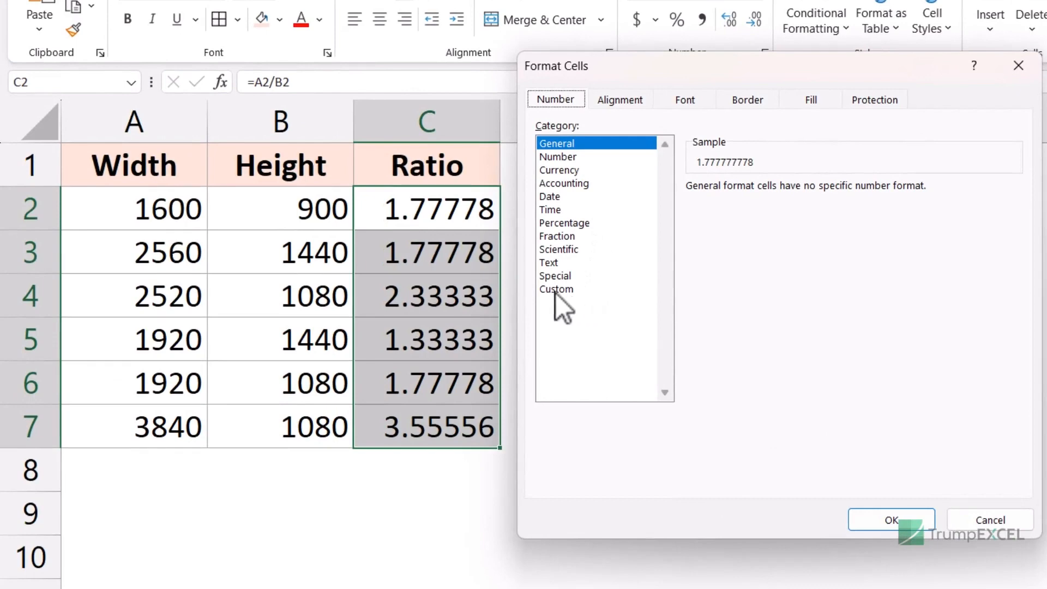
{"action": "left_click", "coordinate": [556, 289]}
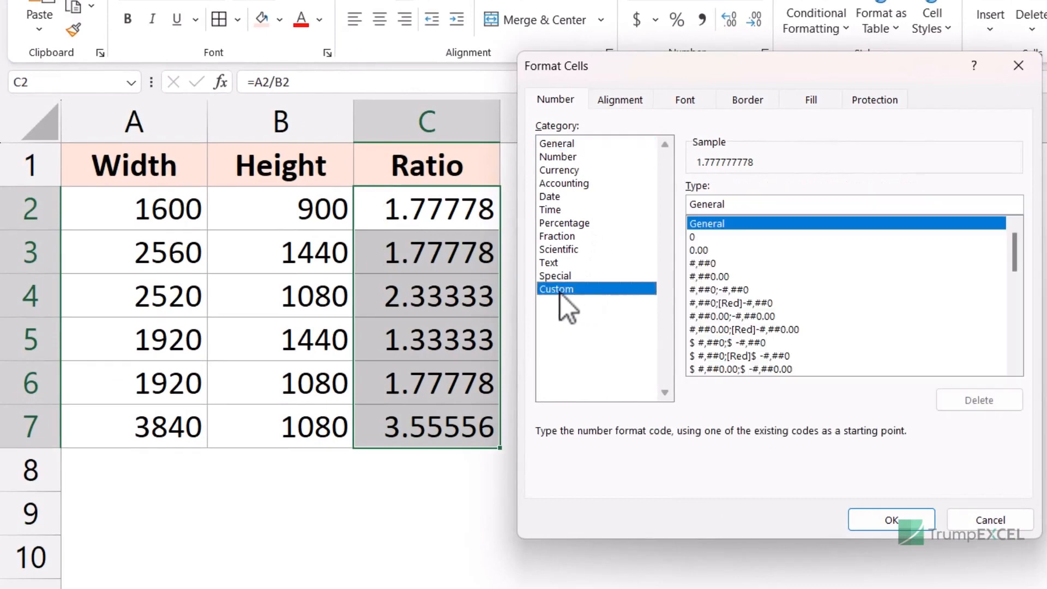
{"action": "left_click_drag", "start_coordinate": [730, 206], "coordinate": [690, 208]}
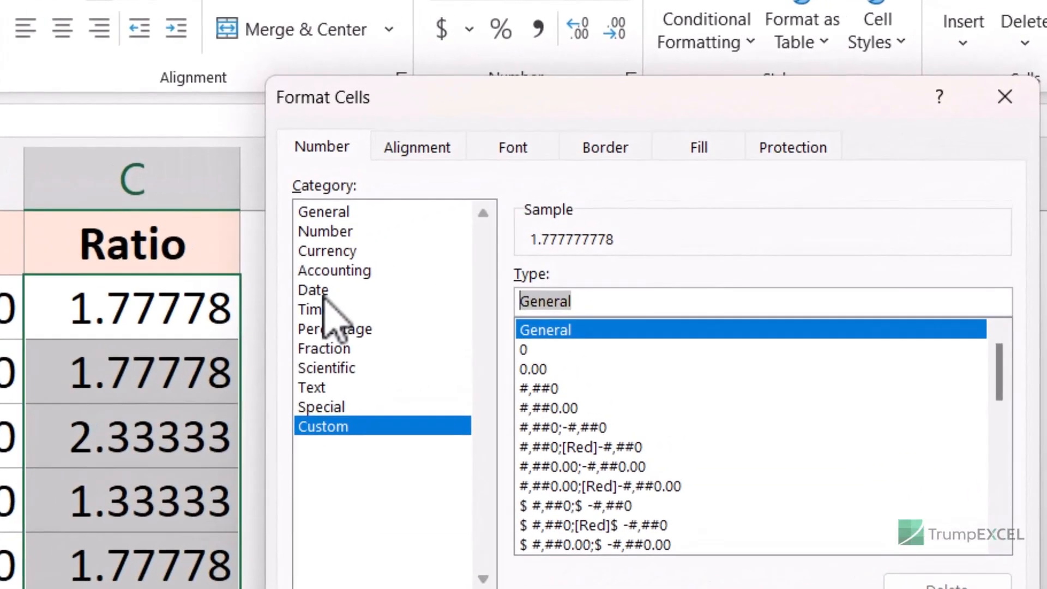
{"action": "type", "text": "#"}
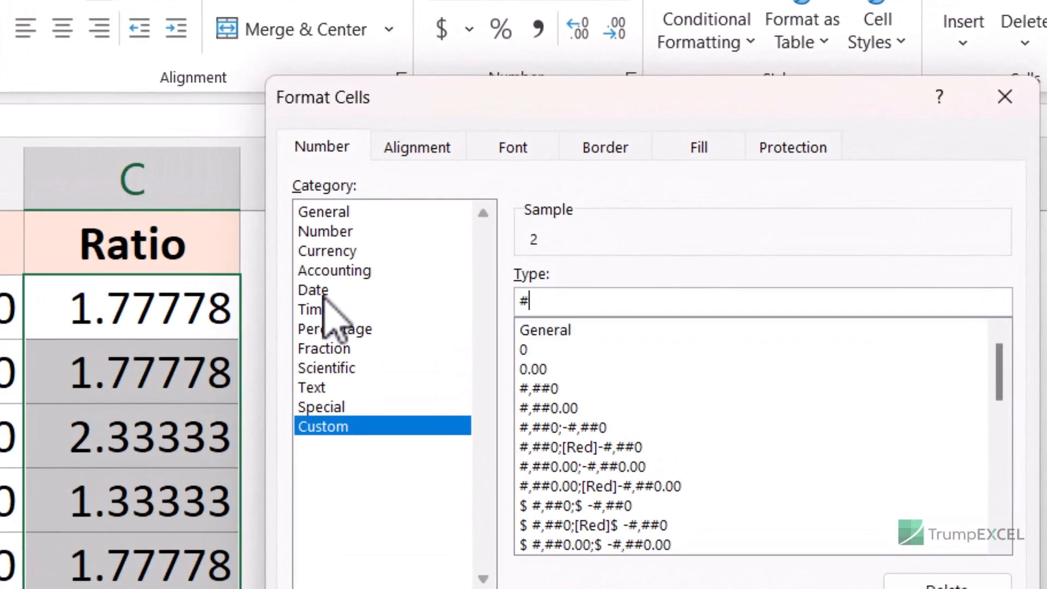
{"action": "type", "text": "/#"}
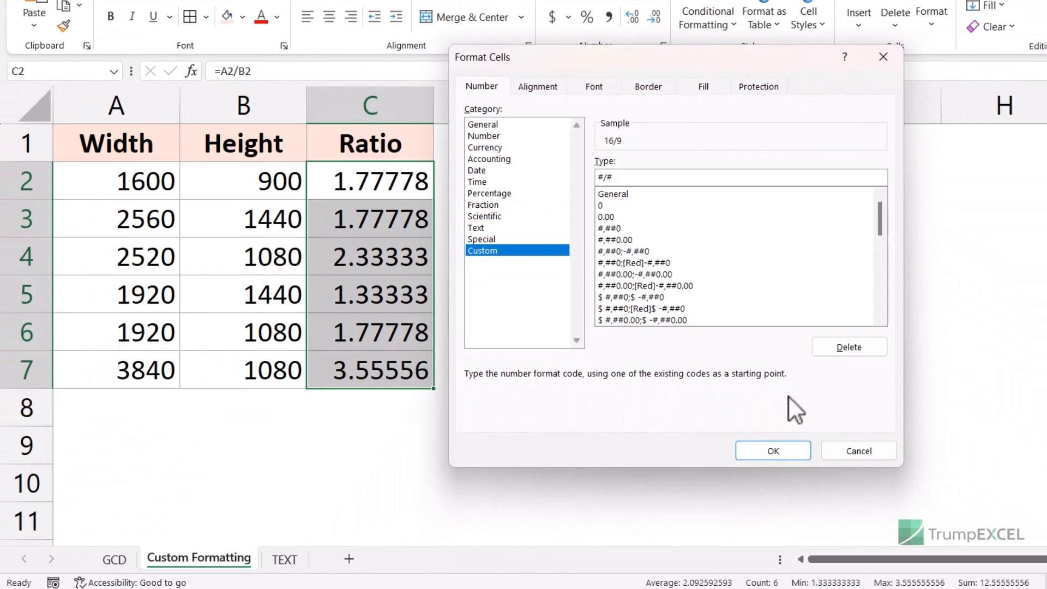
{"action": "left_click", "coordinate": [771, 451]}
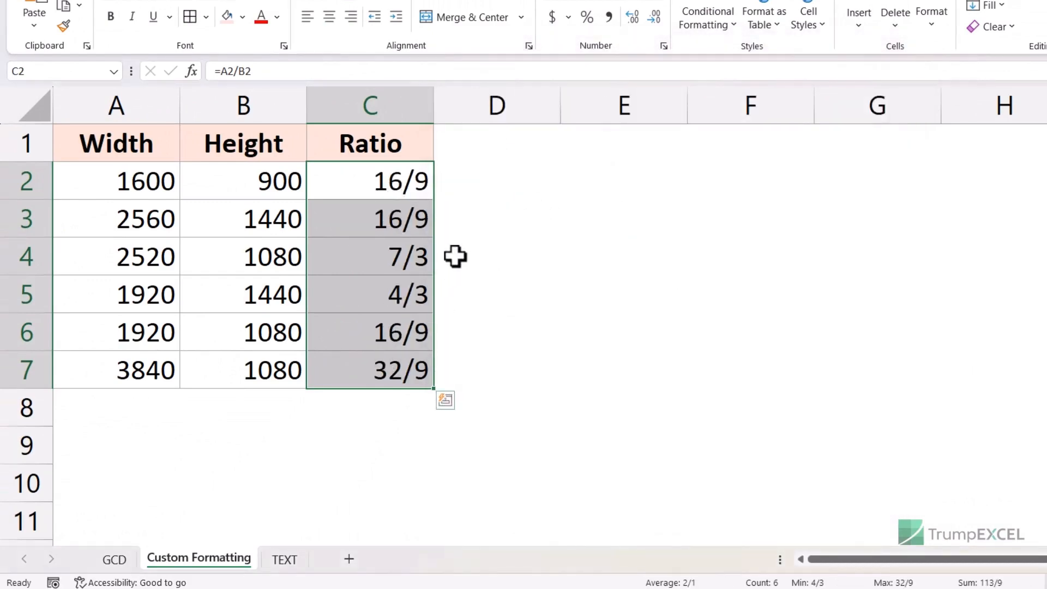
- Switch to the GCD sheet for comparison, then return to the Custom Formatting sheet
{"action": "left_click", "coordinate": [114, 559]}
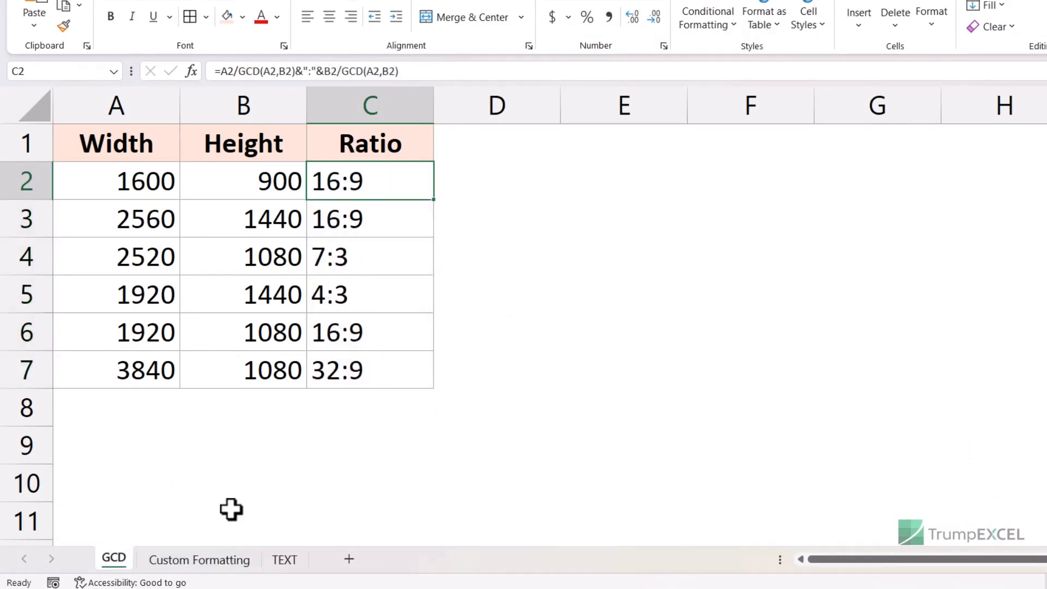
{"action": "left_click", "coordinate": [213, 567]}
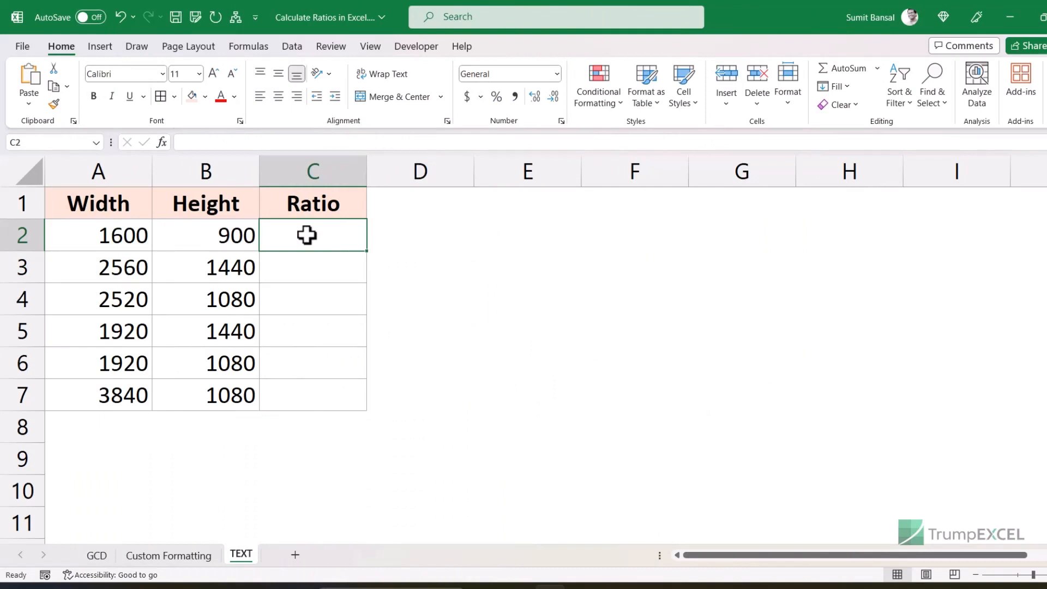
- Enter =TEXT(A2/B2,"#/#") in C2 and copy it down to C7, giving 16/9 through 32/9
{"action": "type", "text": "=text"}
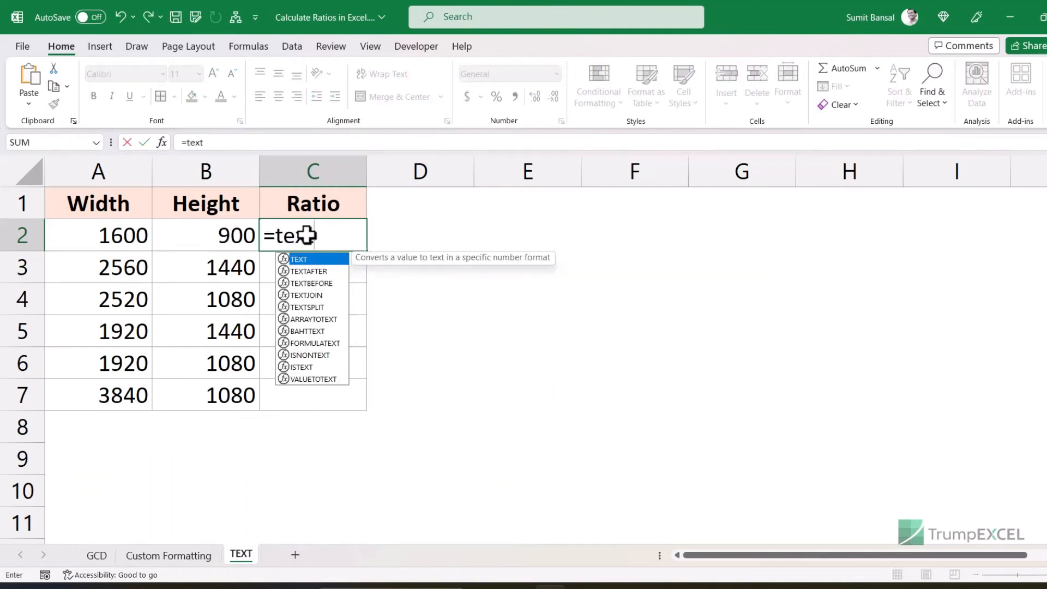
{"action": "key", "text": "Tab"}
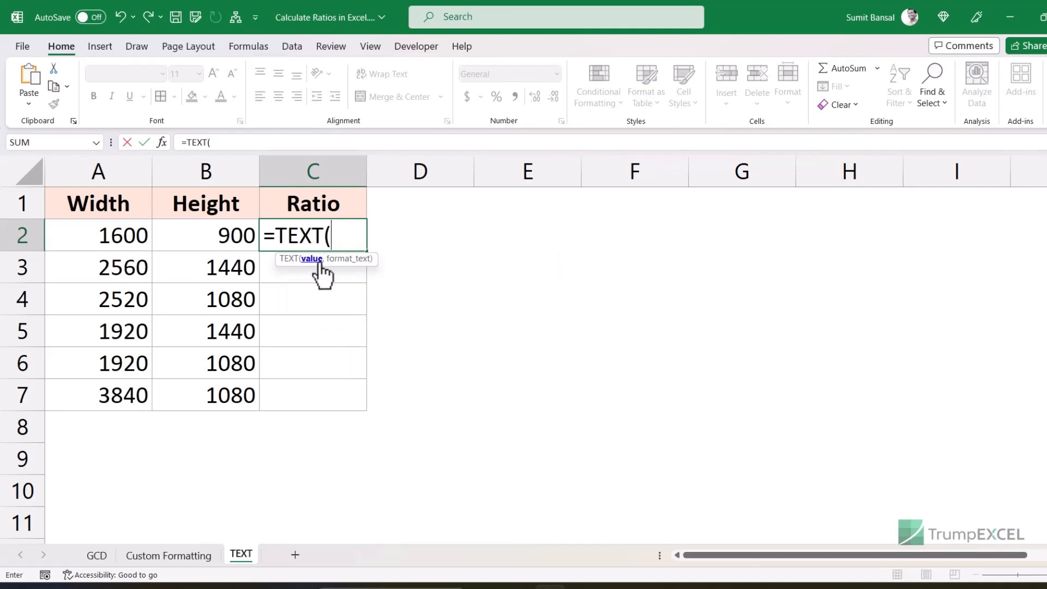
{"action": "left_click", "coordinate": [120, 236]}
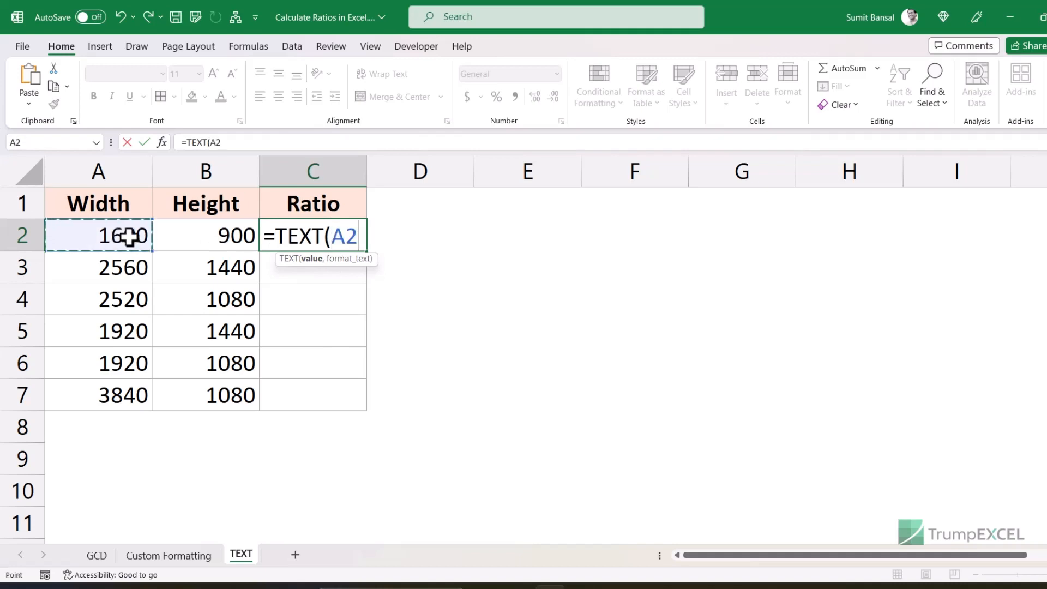
{"action": "type", "text": "/"}
{"action": "left_click", "coordinate": [191, 238]}
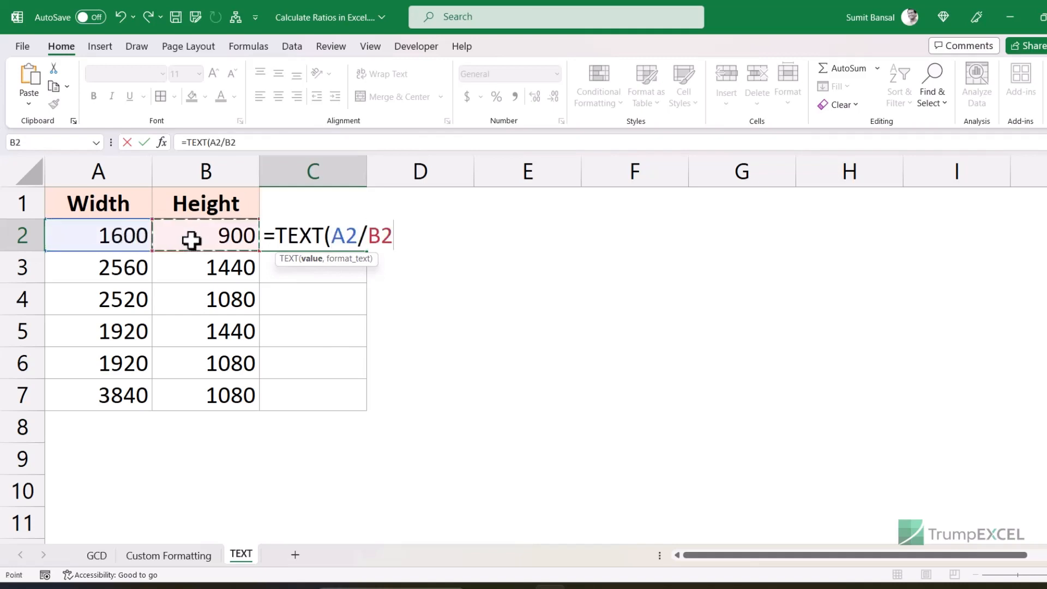
{"action": "type", "text": ","}
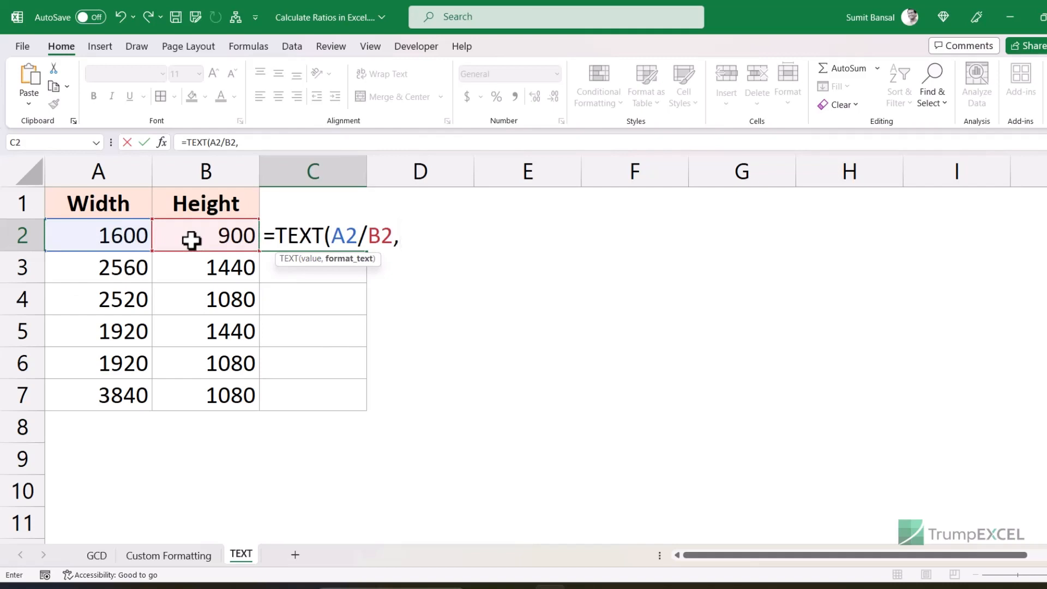
{"action": "type", "text": "\"#/#\")"}
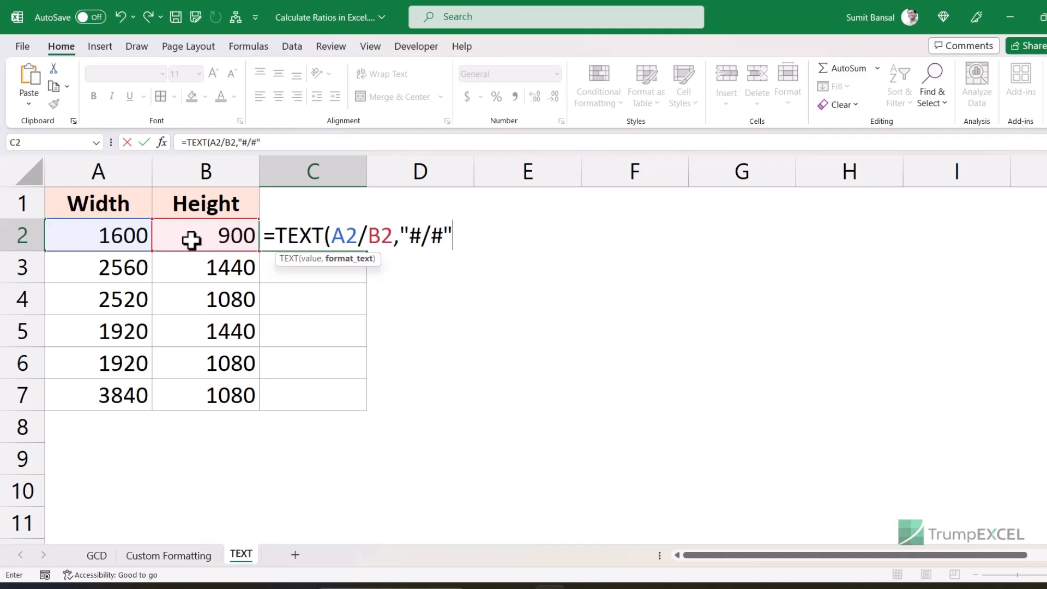
{"action": "key", "text": "Return"}
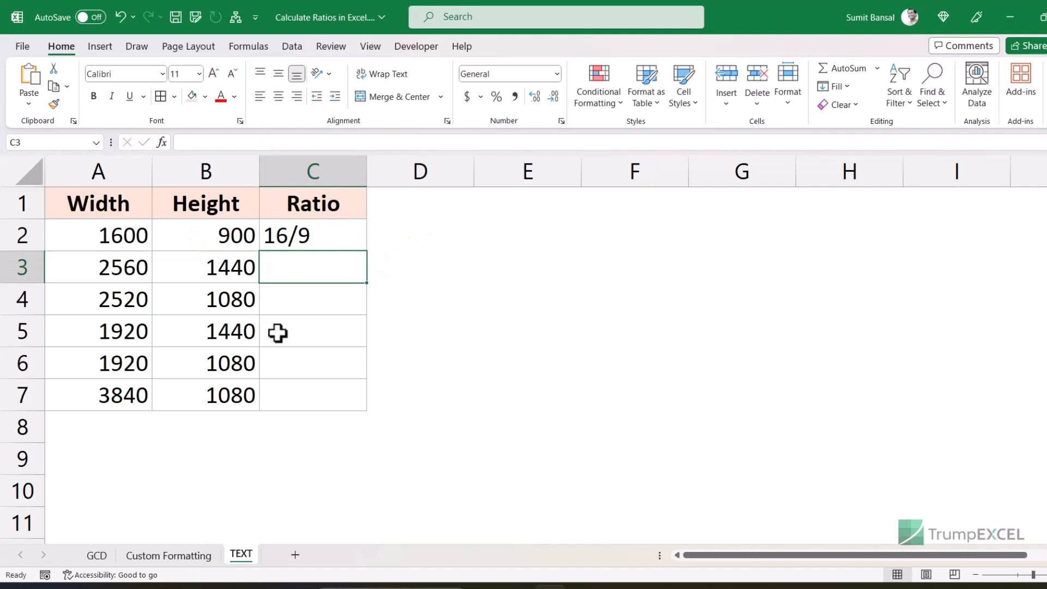
{"action": "left_click", "coordinate": [355, 246]}
{"action": "left_click_drag", "start_coordinate": [368, 252], "coordinate": [355, 403]}
{"action": "left_click", "coordinate": [308, 229]}
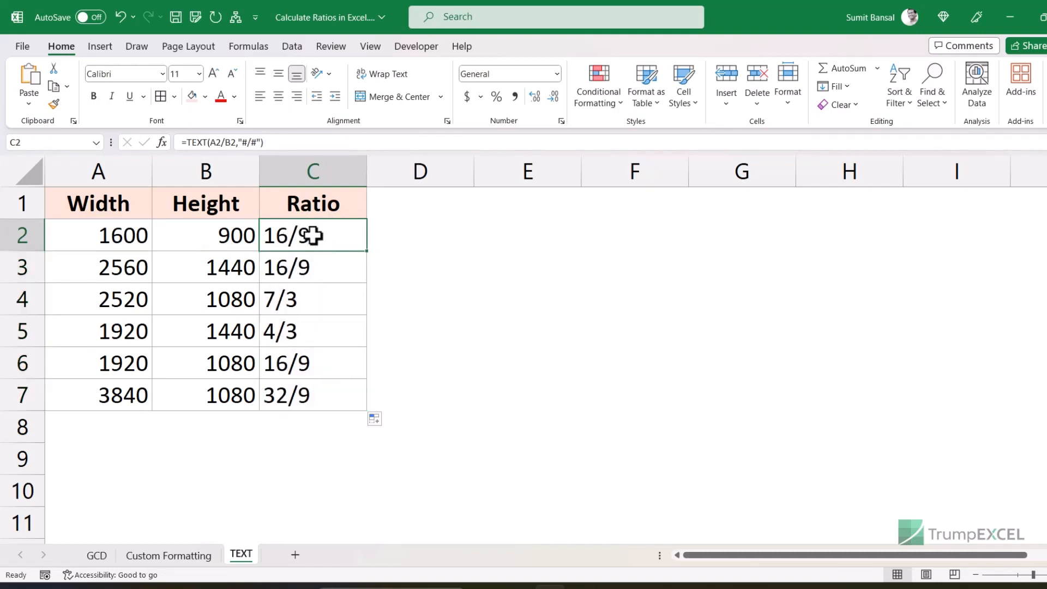
- Wrap C2's formula into =SUBSTITUTE(TEXT(A2/B2,"#/#"),"/",":") to show 16:9, then fill it down
{"action": "double_click", "coordinate": [308, 234]}
{"action": "left_click", "coordinate": [276, 235]}
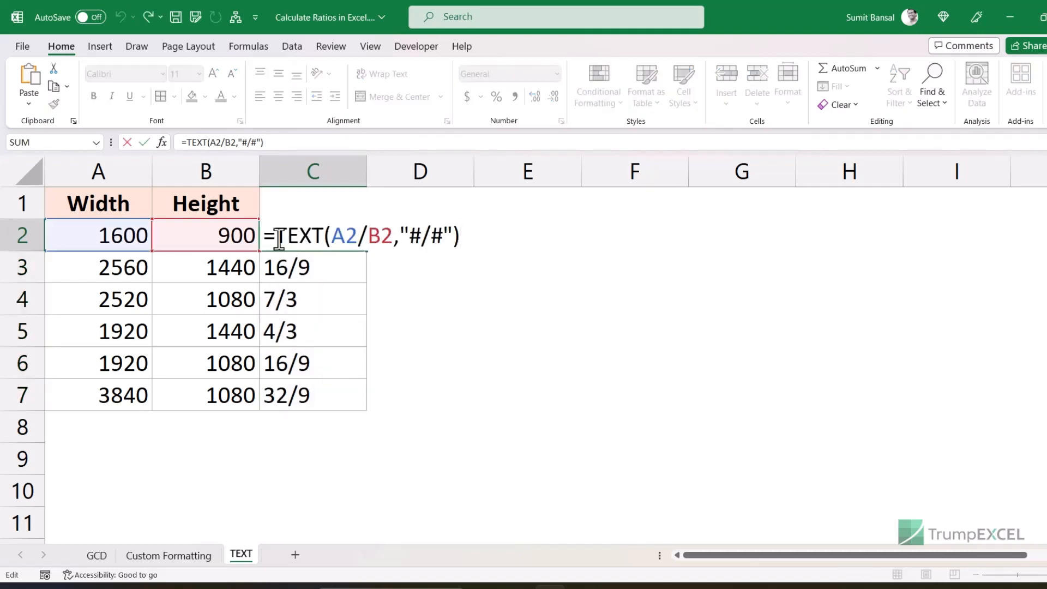
{"action": "type", "text": "SUB"}
{"action": "key", "text": "Tab"}
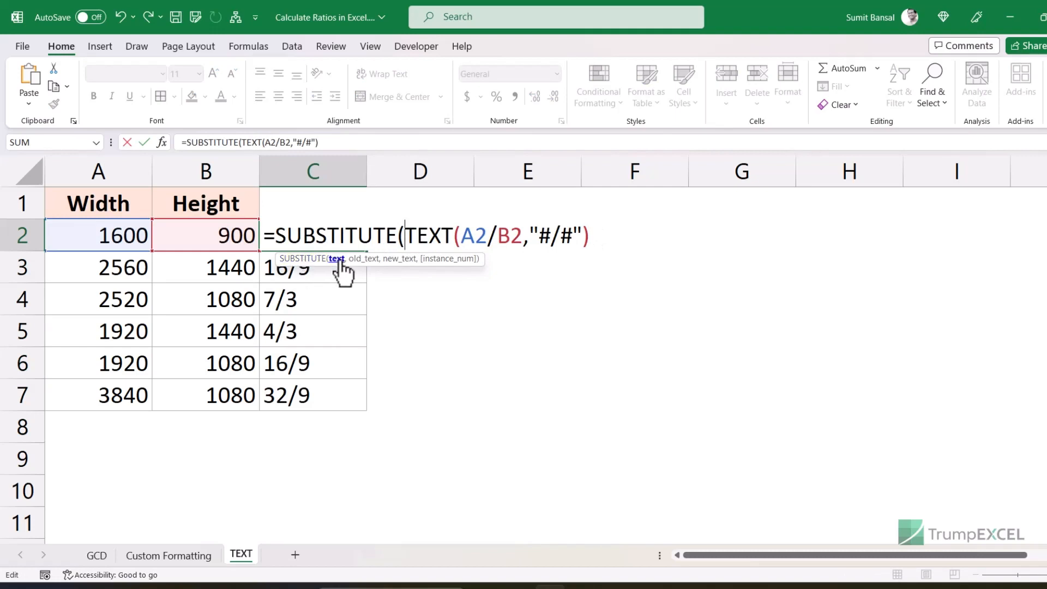
{"action": "left_click", "coordinate": [339, 261]}
{"action": "left_click", "coordinate": [599, 238]}
{"action": "type", "text": ",\"/\""}
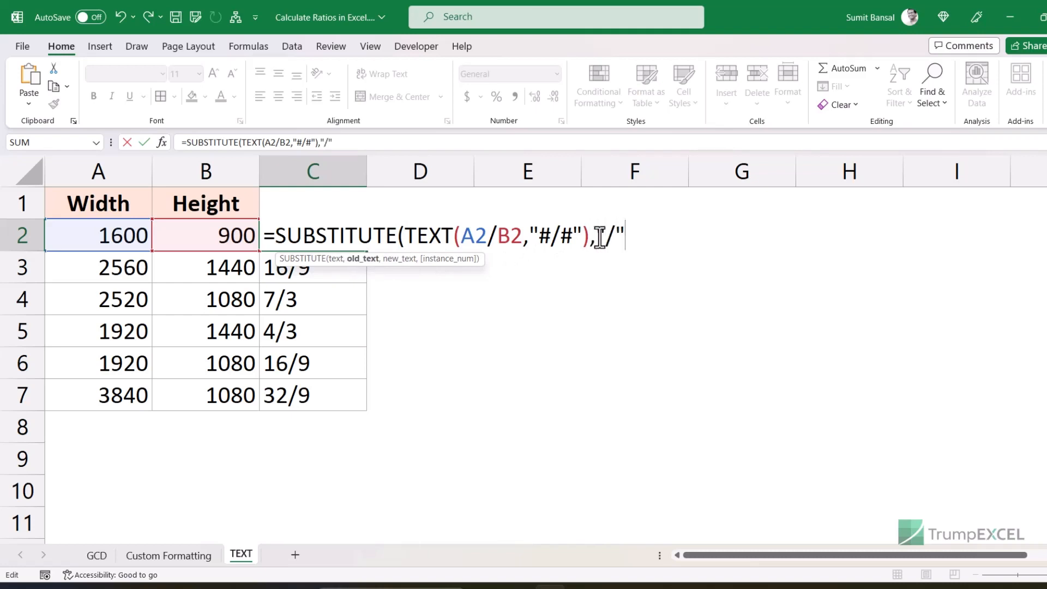
{"action": "type", "text": ","}
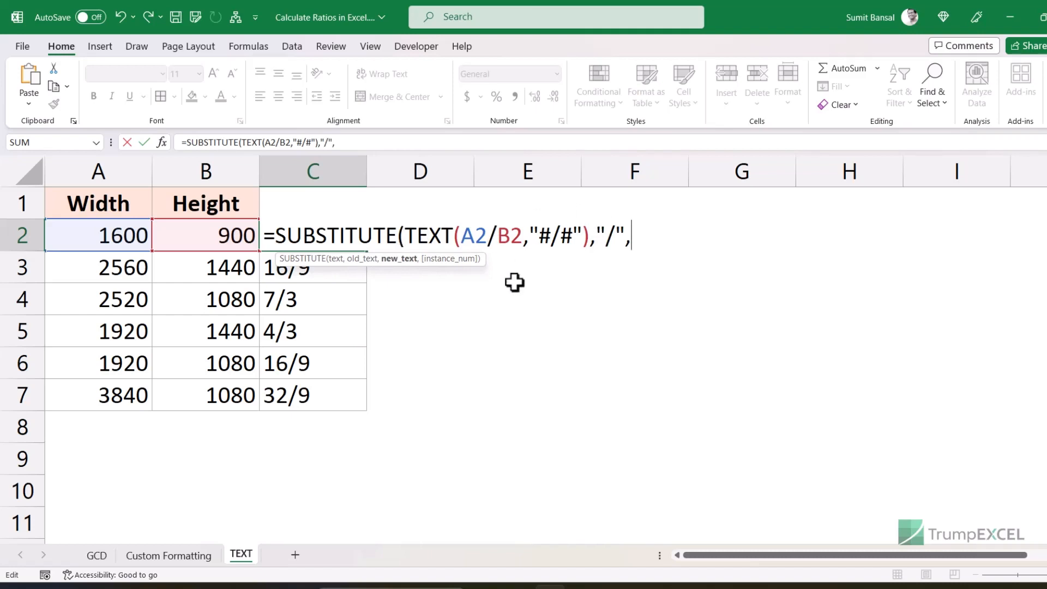
{"action": "type", "text": "\":\")"}
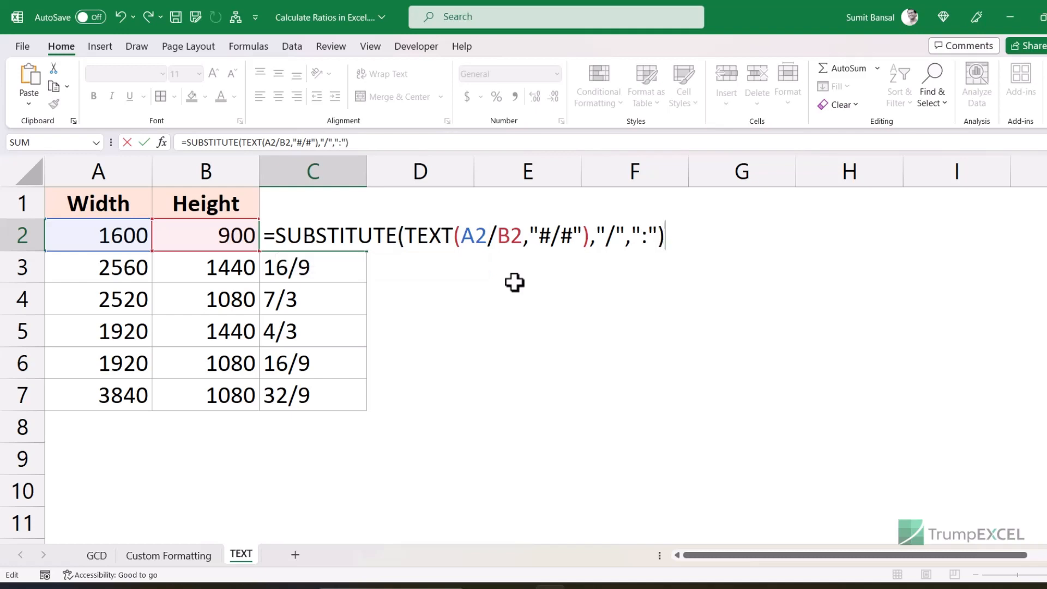
{"action": "key", "text": "Return"}
{"action": "key", "text": "Up"}
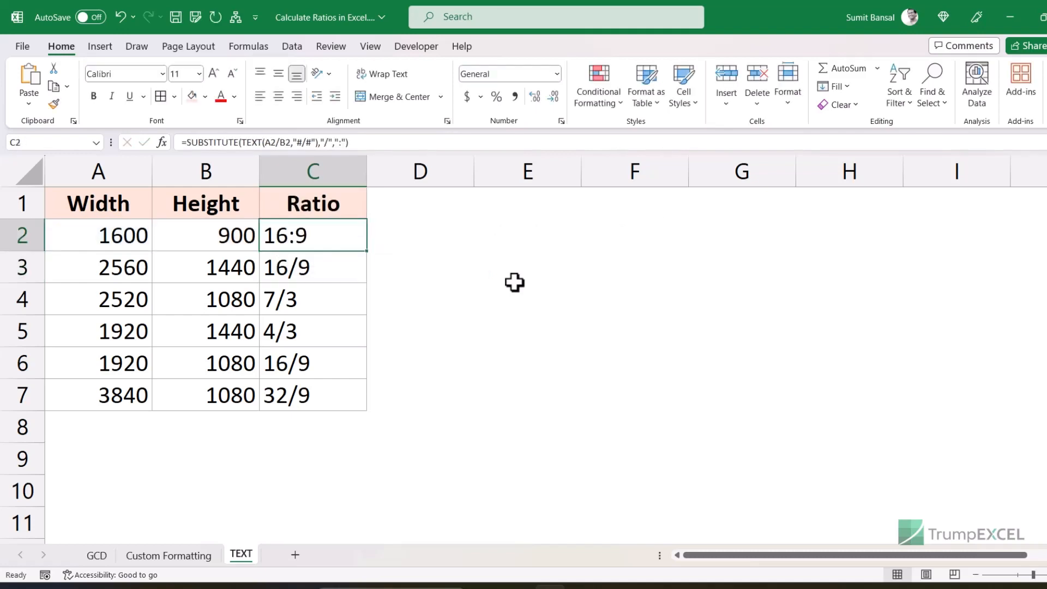
{"action": "double_click", "coordinate": [367, 251]}
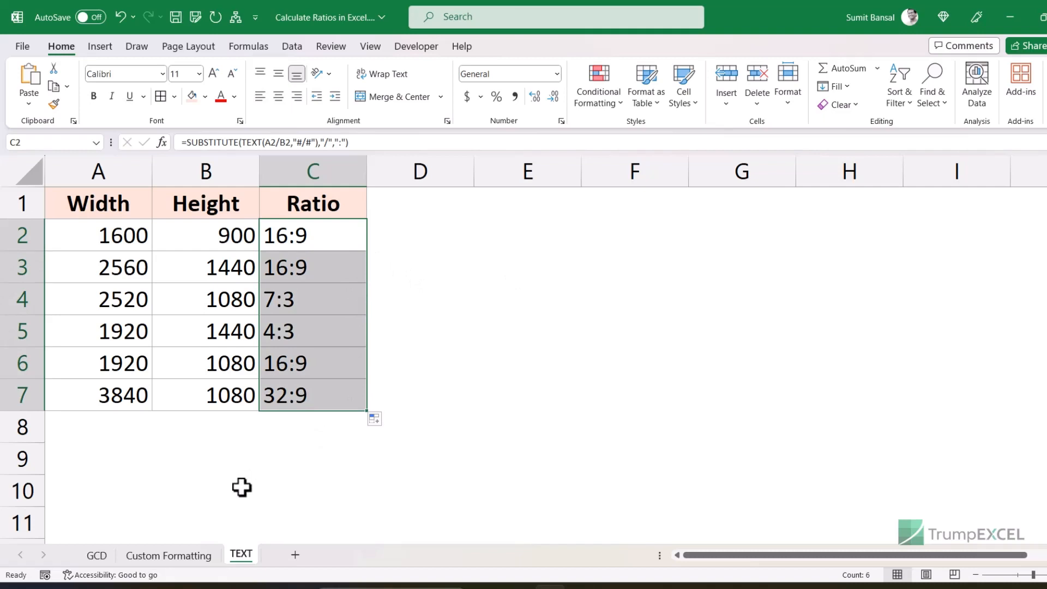
- Compare the Custom Formatting, GCD and TEXT sheets in turn, ending on Custom Formatting
{"action": "left_click", "coordinate": [192, 557]}
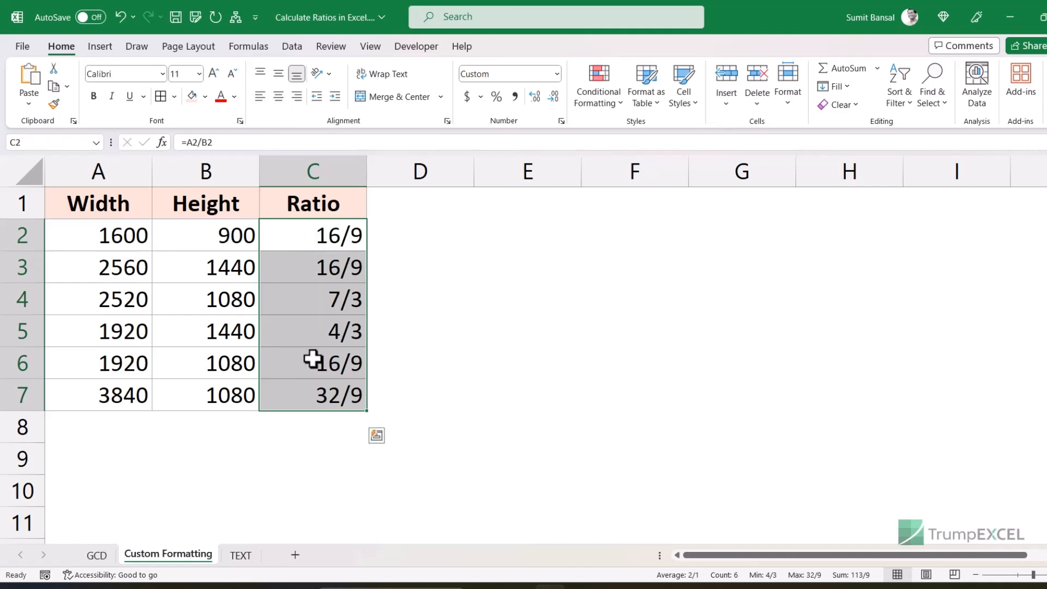
{"action": "left_click", "coordinate": [96, 557]}
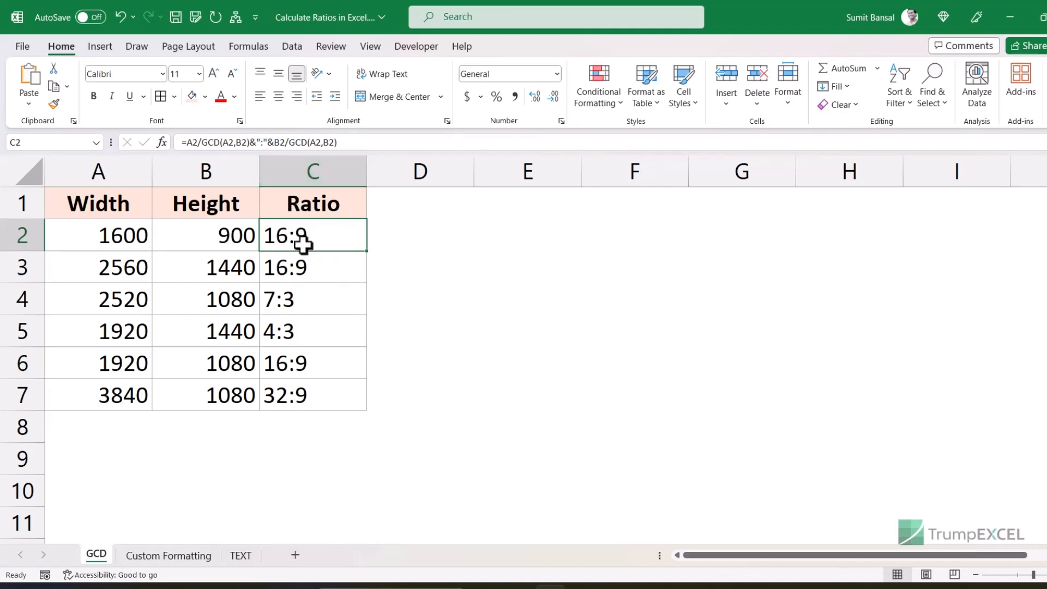
{"action": "left_click", "coordinate": [242, 558]}
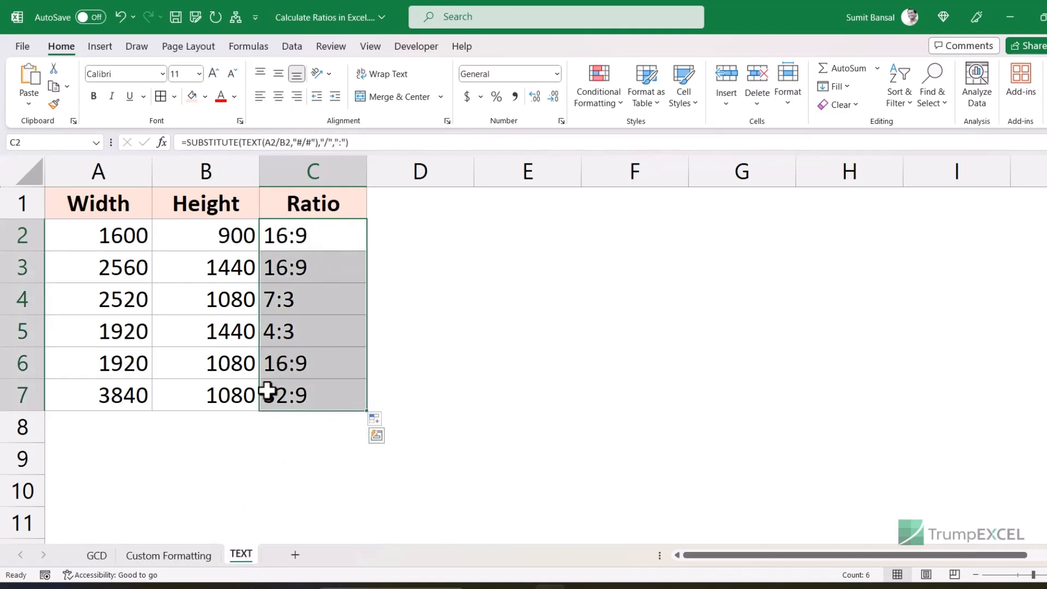
{"action": "left_click", "coordinate": [178, 560]}
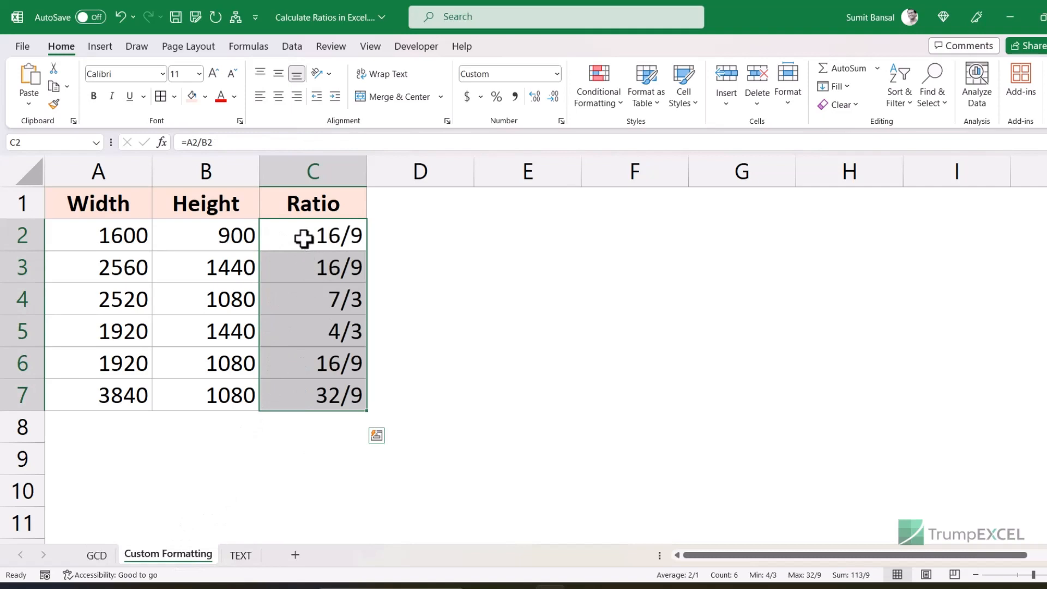